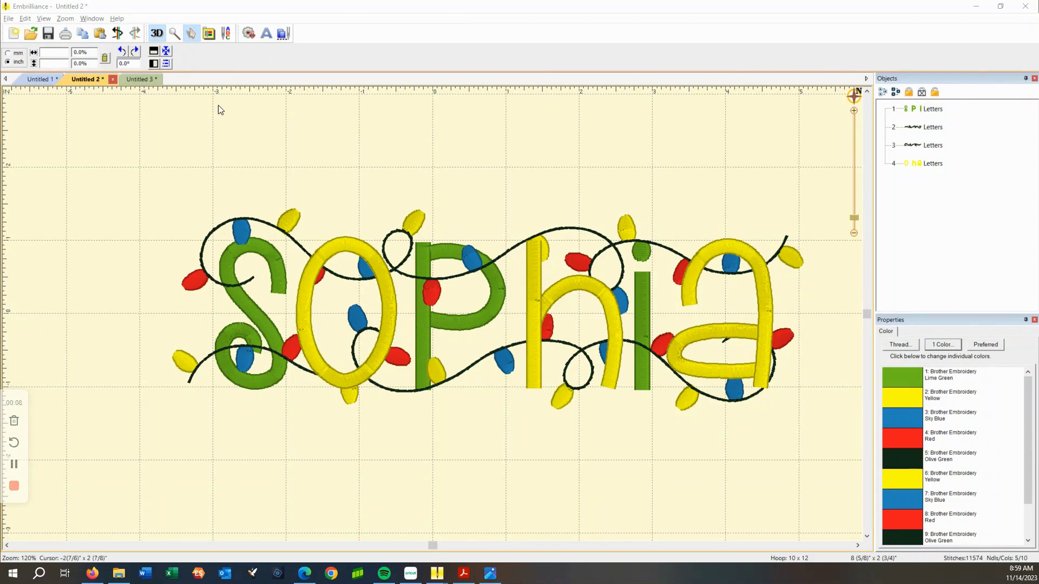
Leave the CBS and SOPHIA sample designs and switch to the blank Untitled 1 design
click(139, 82)
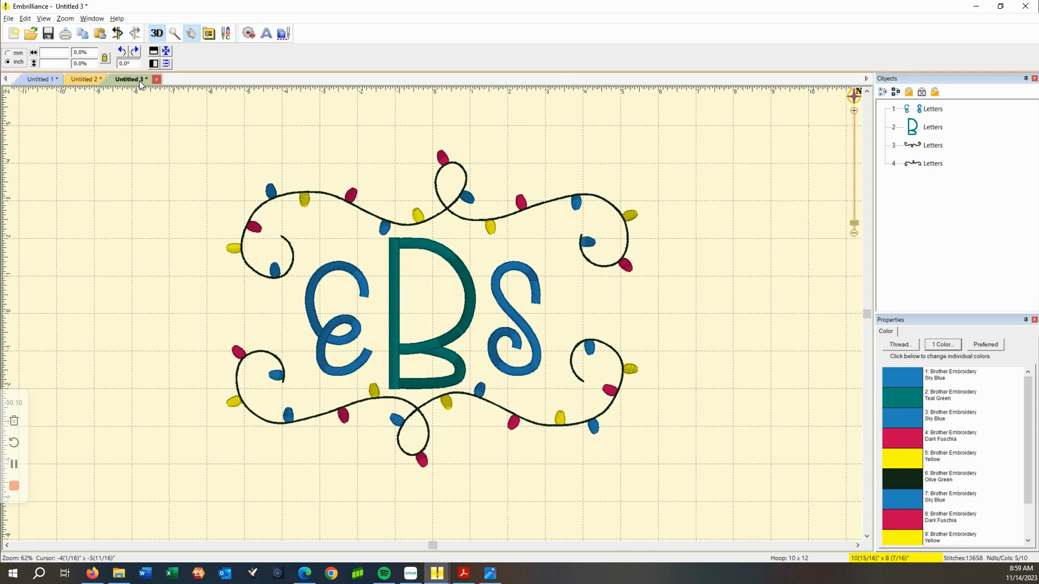
click(76, 80)
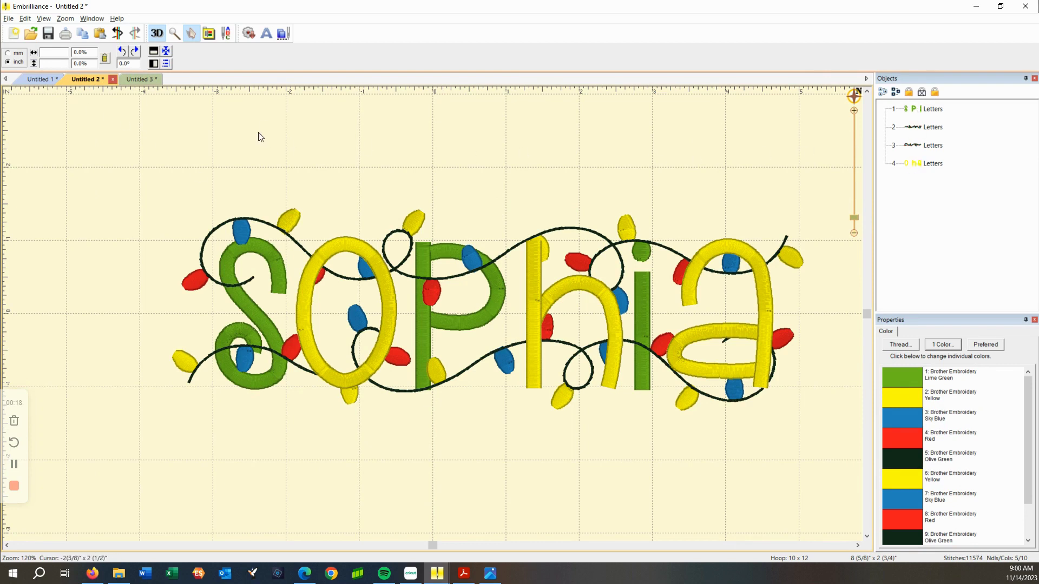
click(38, 79)
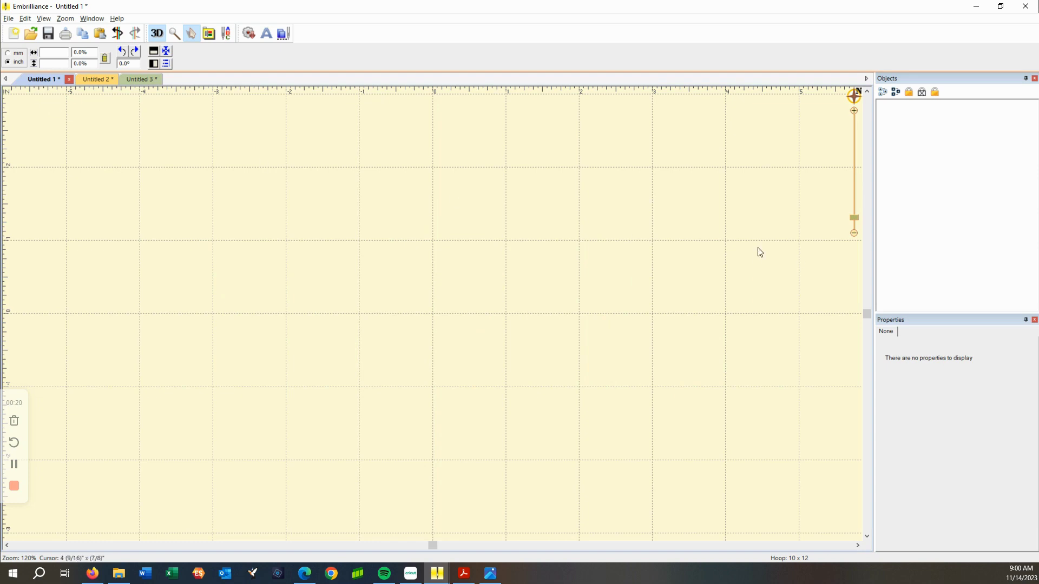
Add two Christmas Lights lettering objects, one reading 'A b e' and one reading 'u r y'
click(265, 38)
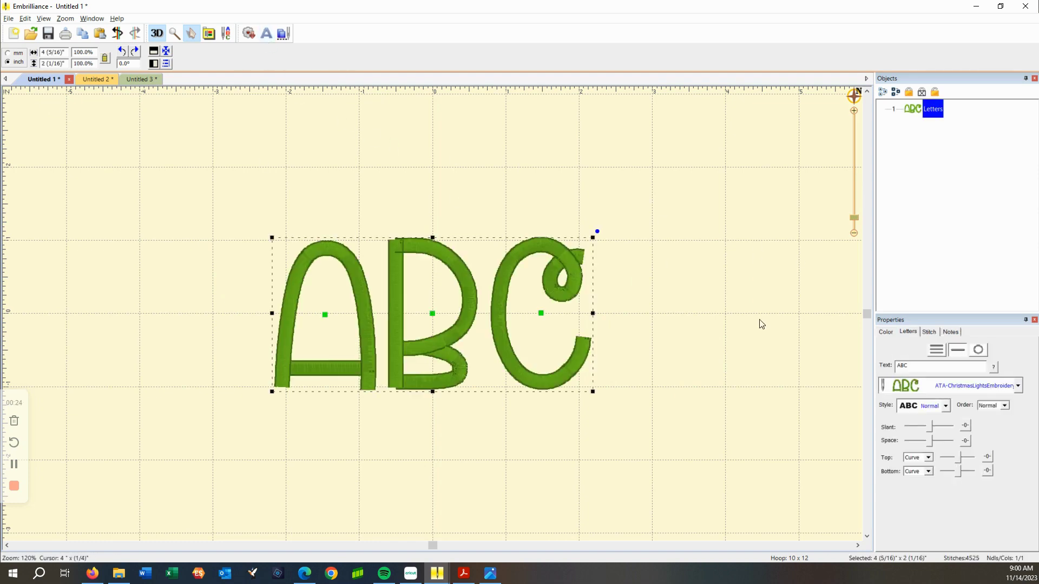
double_click(898, 367)
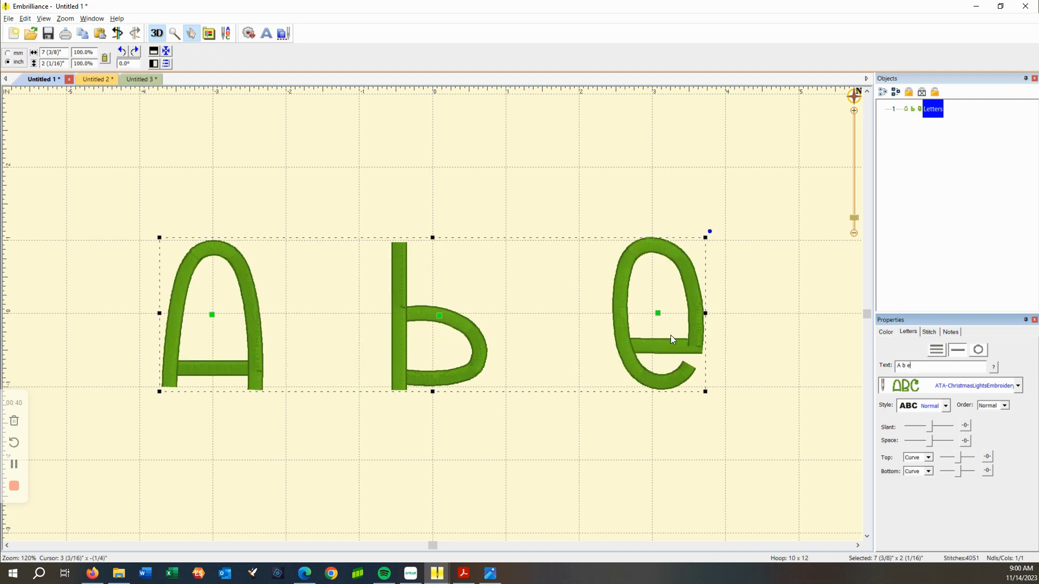
click(265, 34)
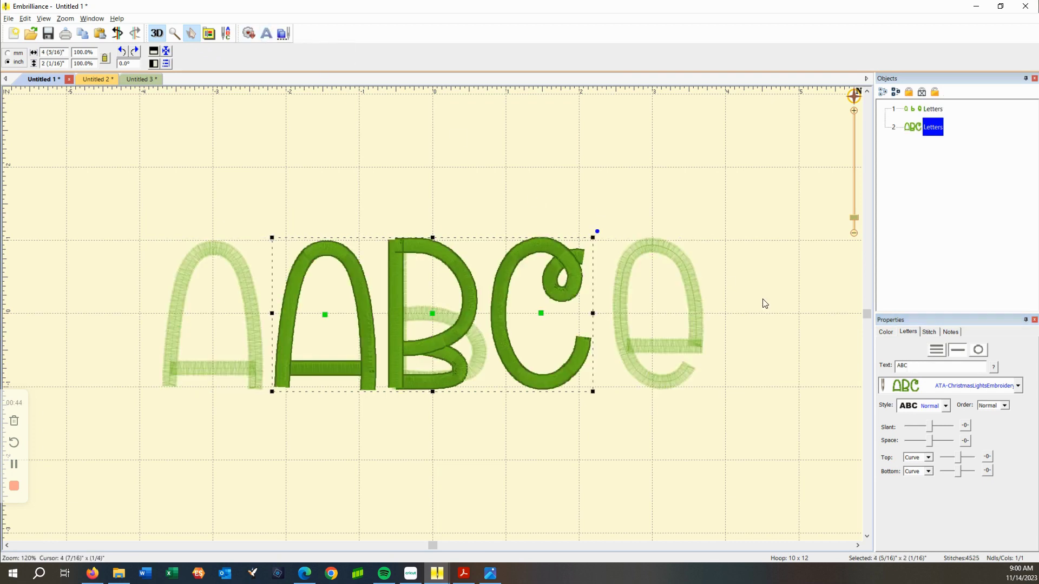
click(889, 365)
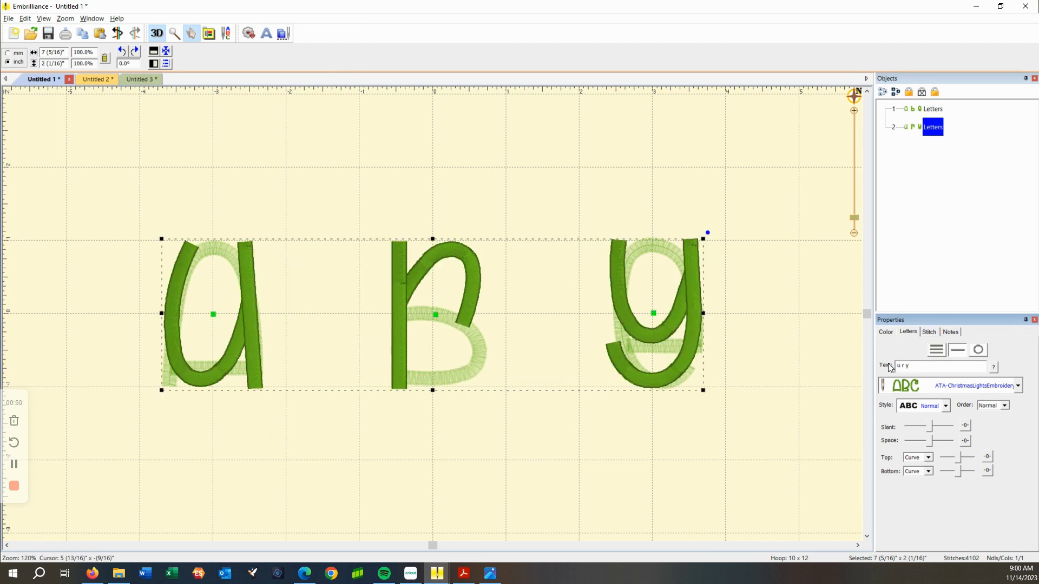
Change every Lime Green thread in the 'u r y' lettering to Brother Embroidery 149 Red
click(884, 332)
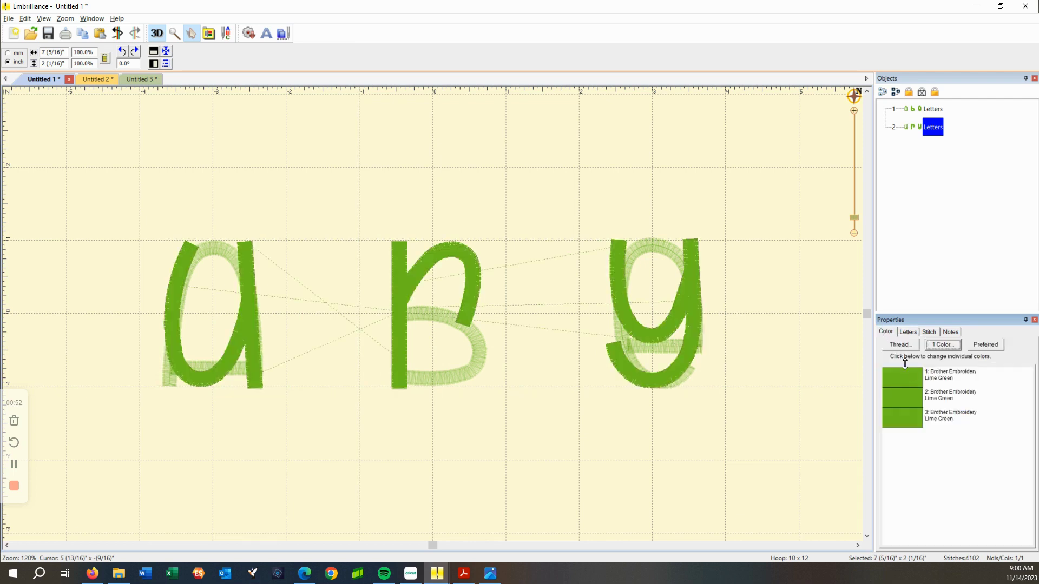
double_click(938, 427)
scroll(596, 273, up, 2)
scroll(594, 292, up, 15)
click(455, 295)
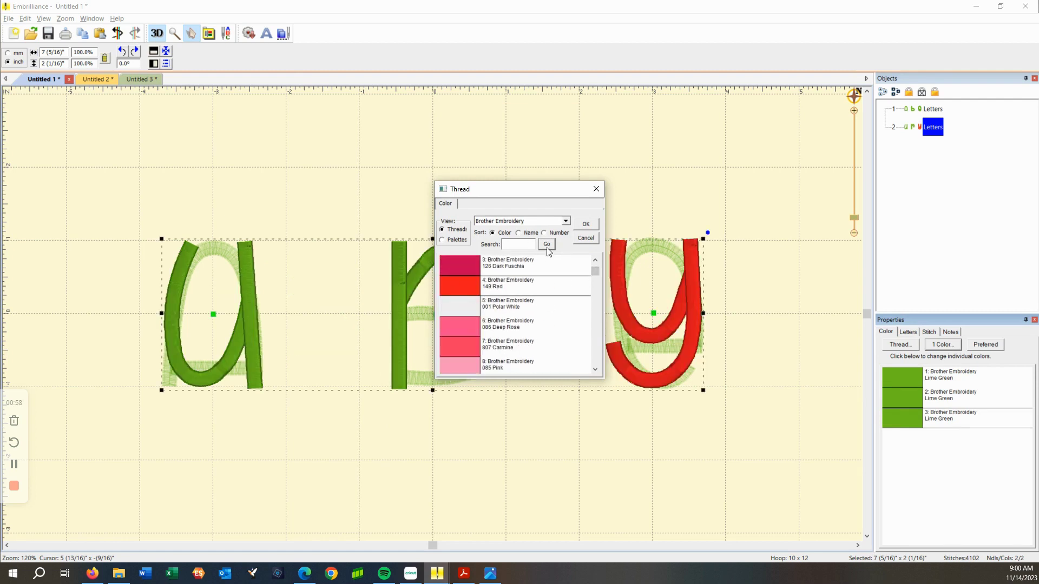
click(583, 225)
double_click(901, 373)
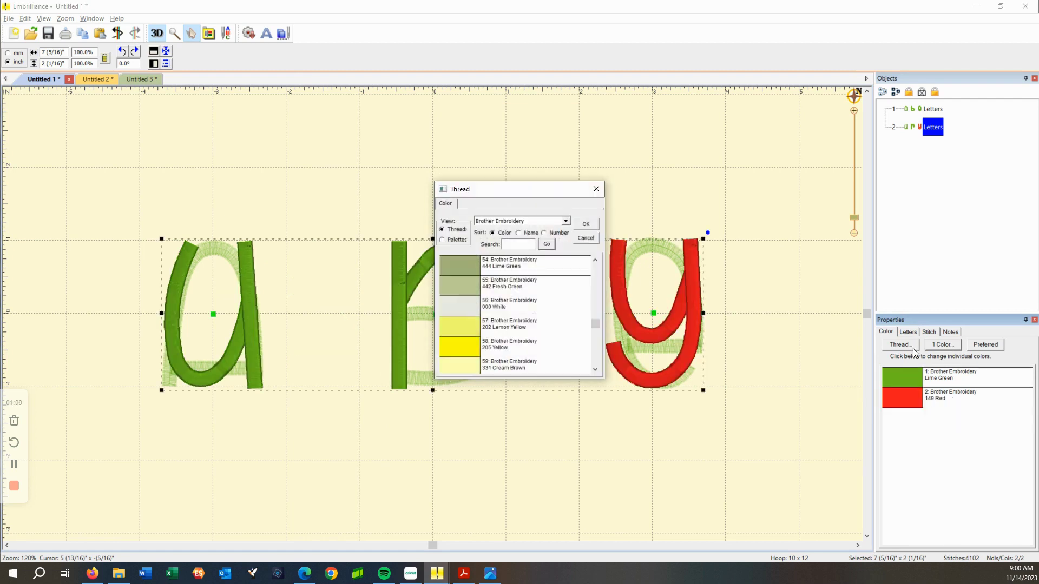
drag(597, 320, 597, 272)
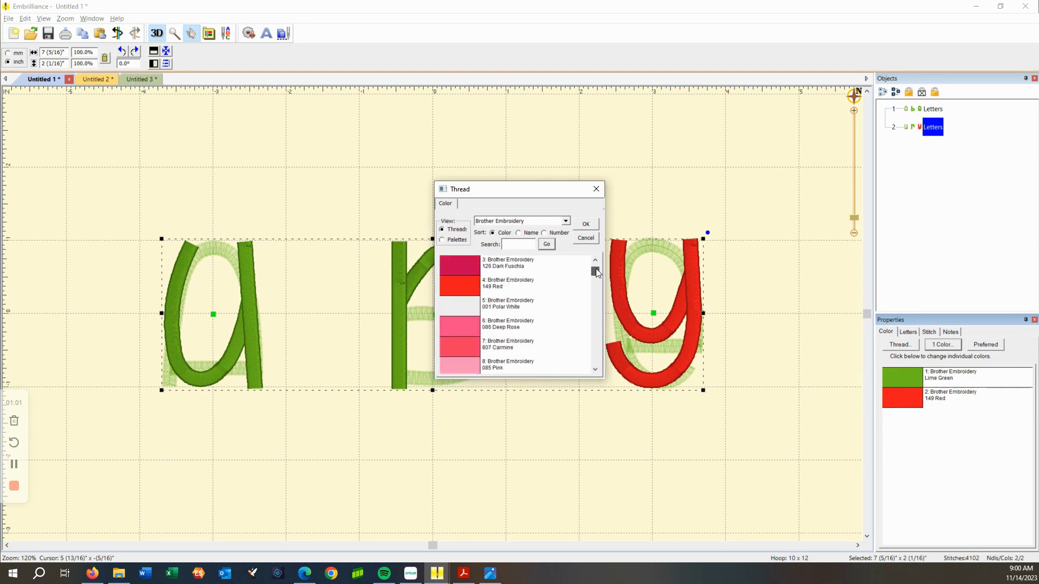
click(458, 287)
click(586, 224)
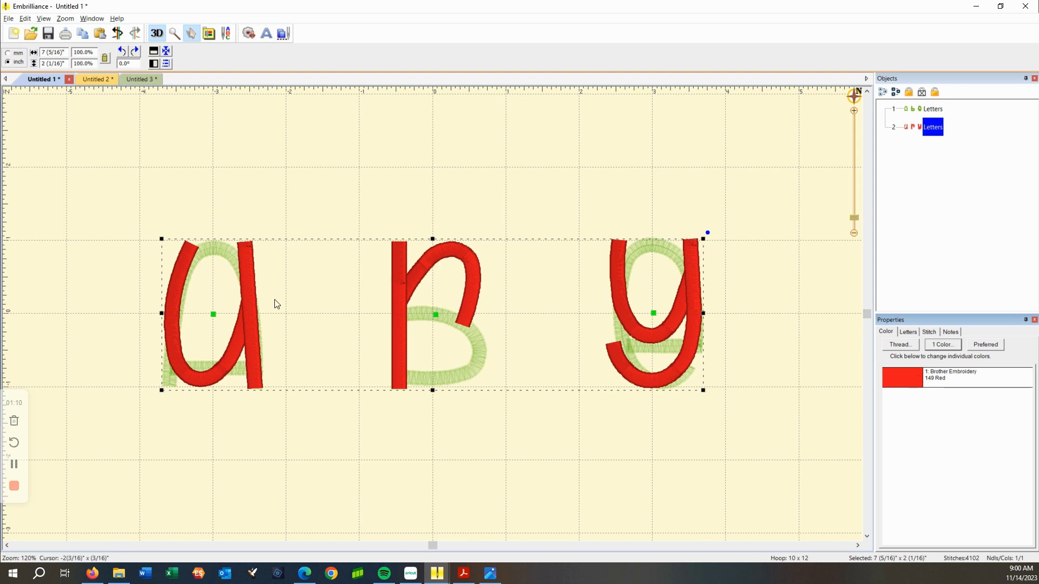
Move the red 'u r y' lettering right so its letters sit between the green ones
drag(250, 313, 365, 315)
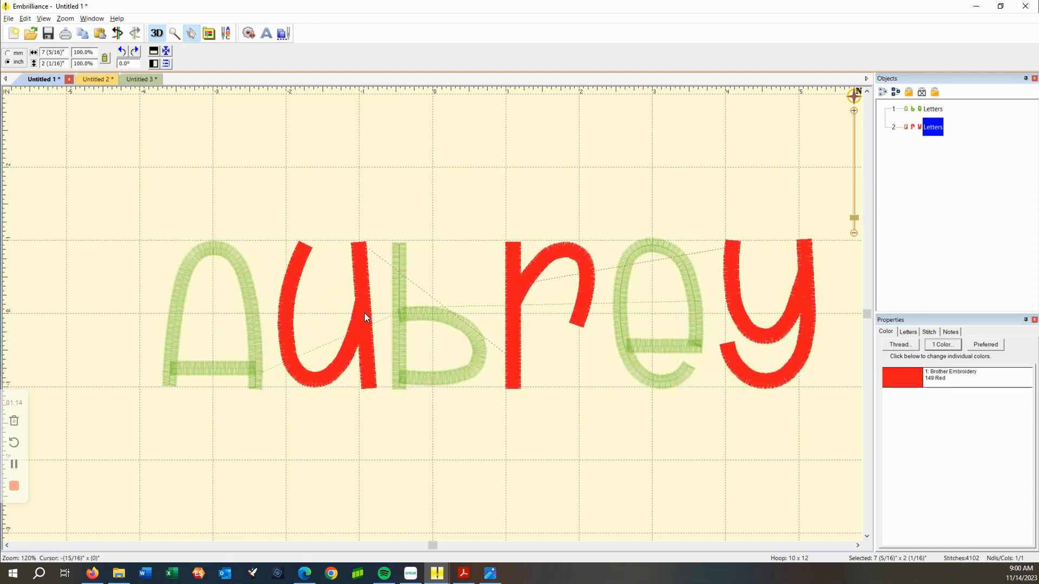
click(431, 183)
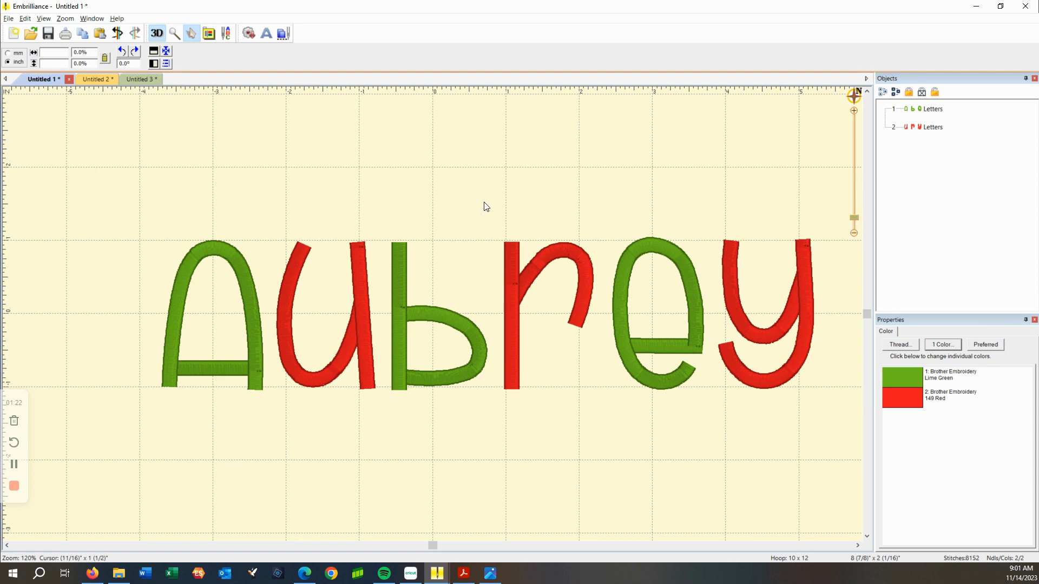
click(507, 281)
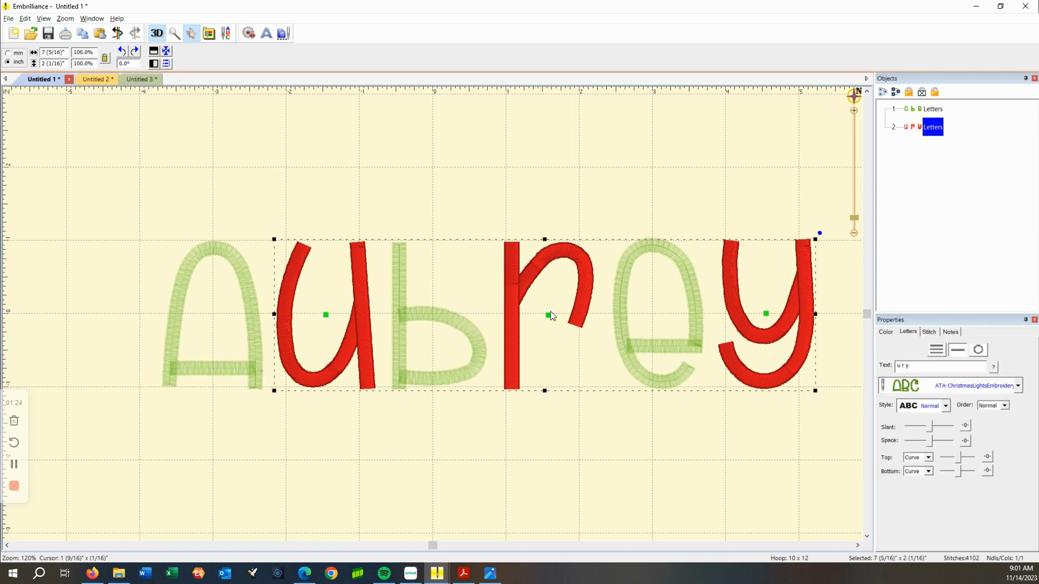
click(551, 316)
click(548, 320)
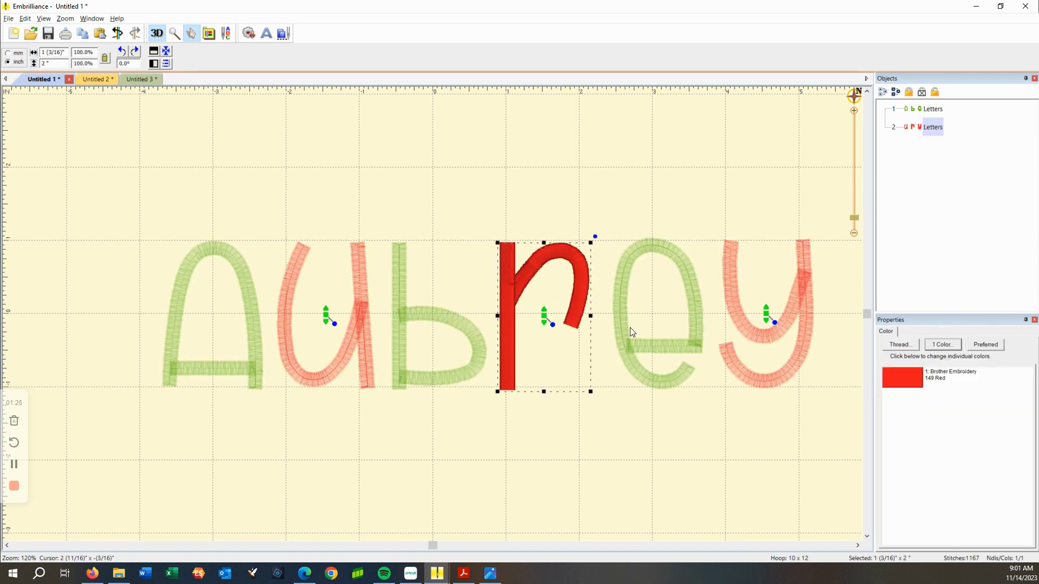
Nudge the green 'e' and red 'y' slightly left to even the Aubrey spacing
click(621, 329)
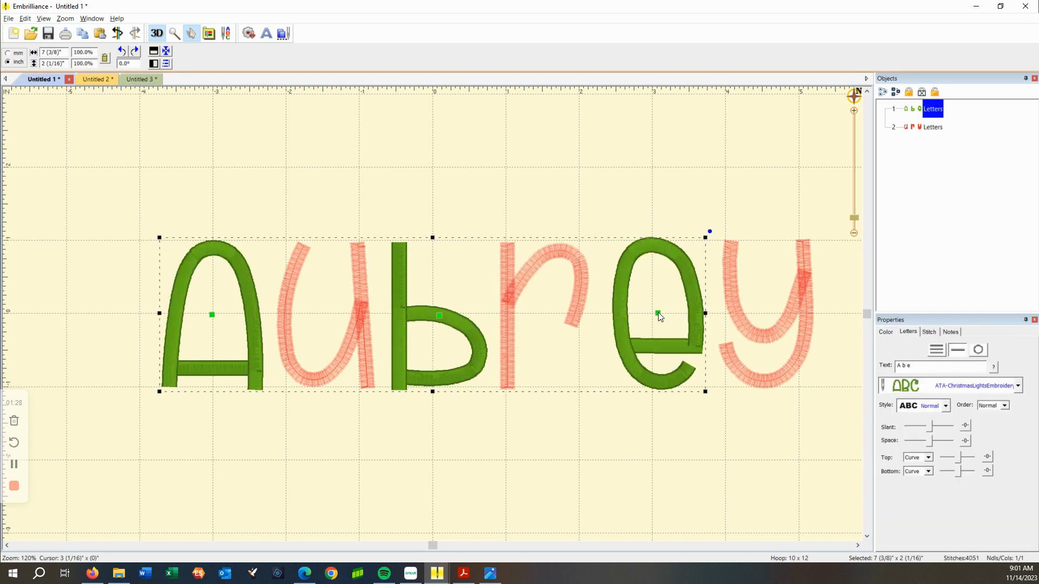
drag(661, 316, 650, 317)
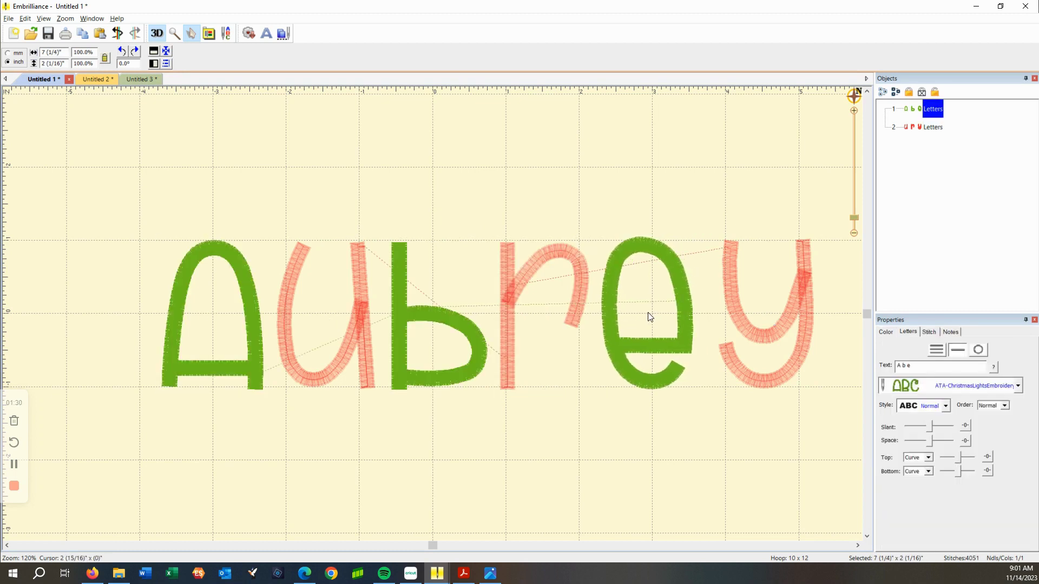
click(649, 317)
click(738, 323)
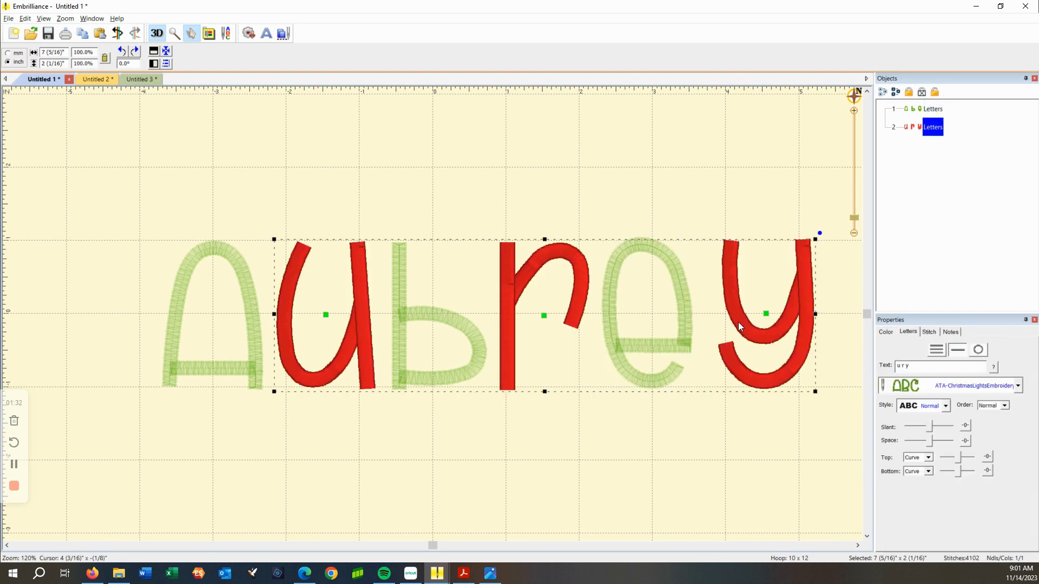
drag(768, 318, 759, 320)
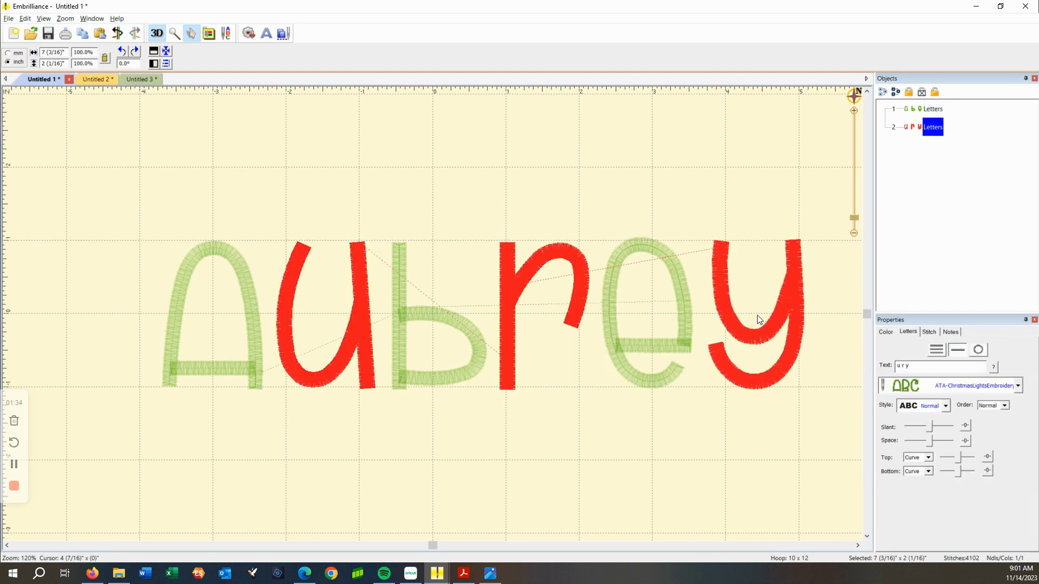
click(661, 209)
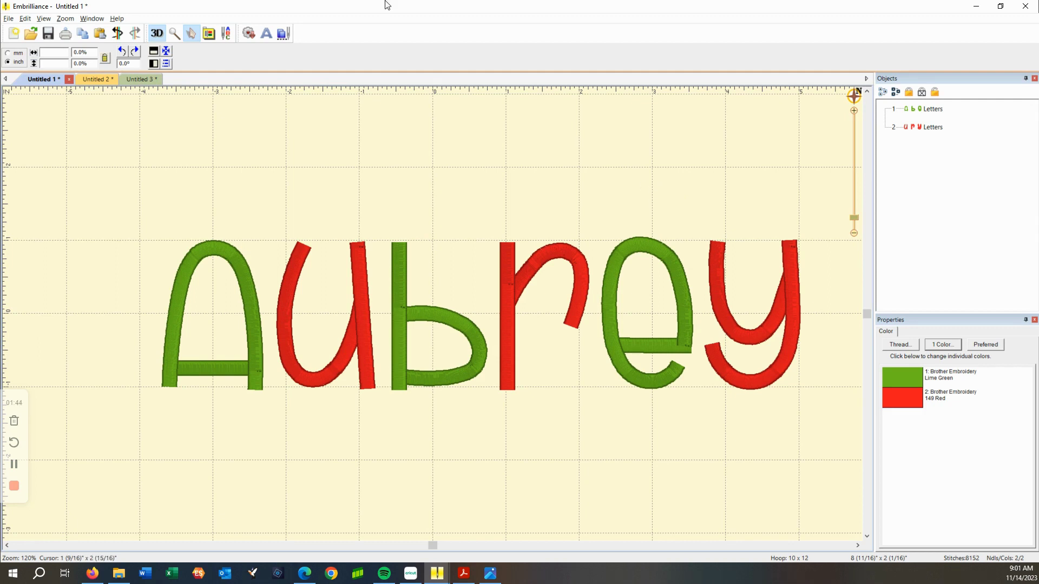
Add a third lettering object reading 'Y' in the ChristmasLights strand font
click(267, 34)
drag(907, 363, 893, 365)
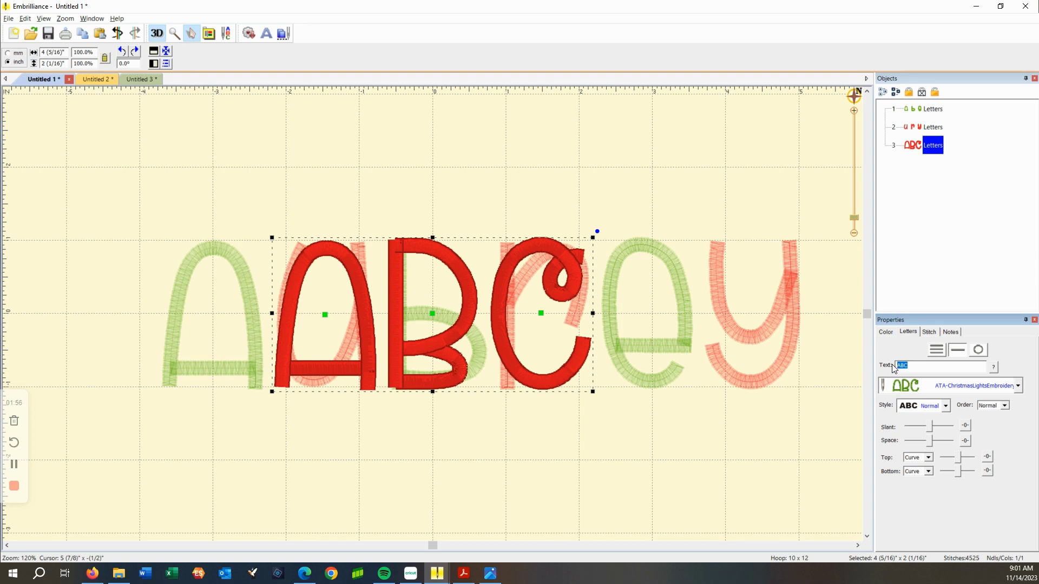
text(Y)
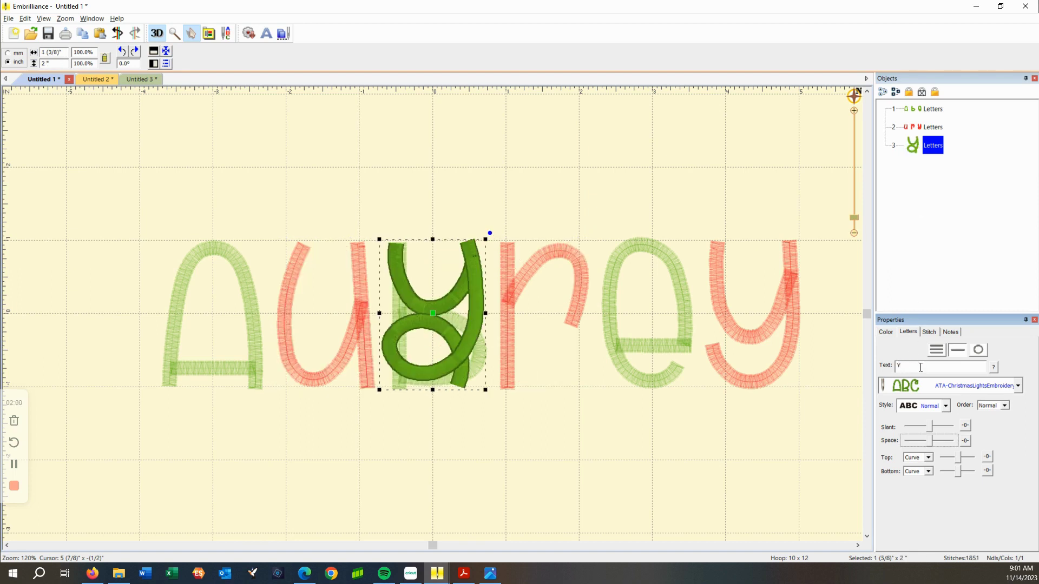
click(923, 390)
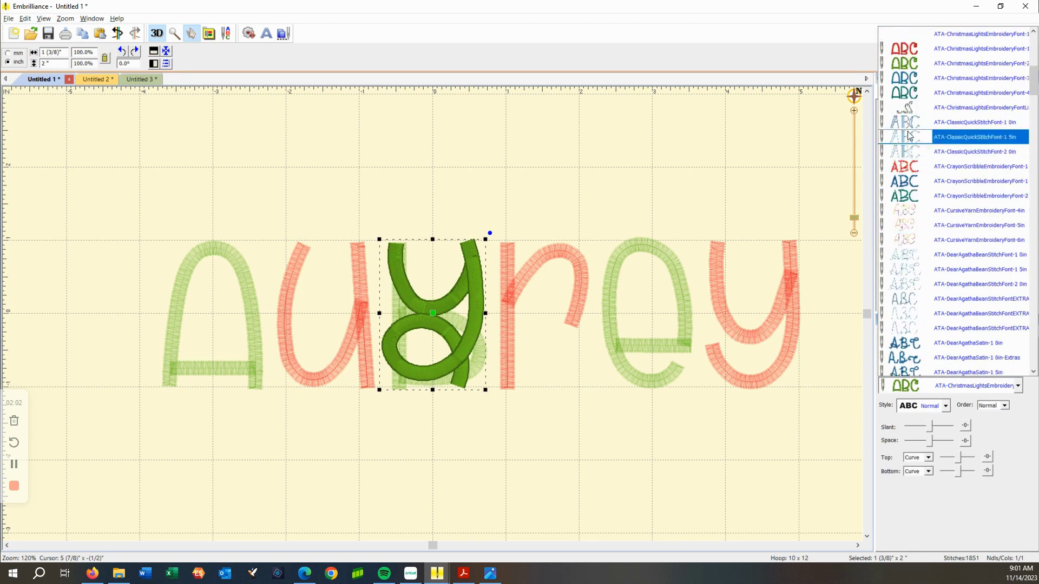
click(905, 108)
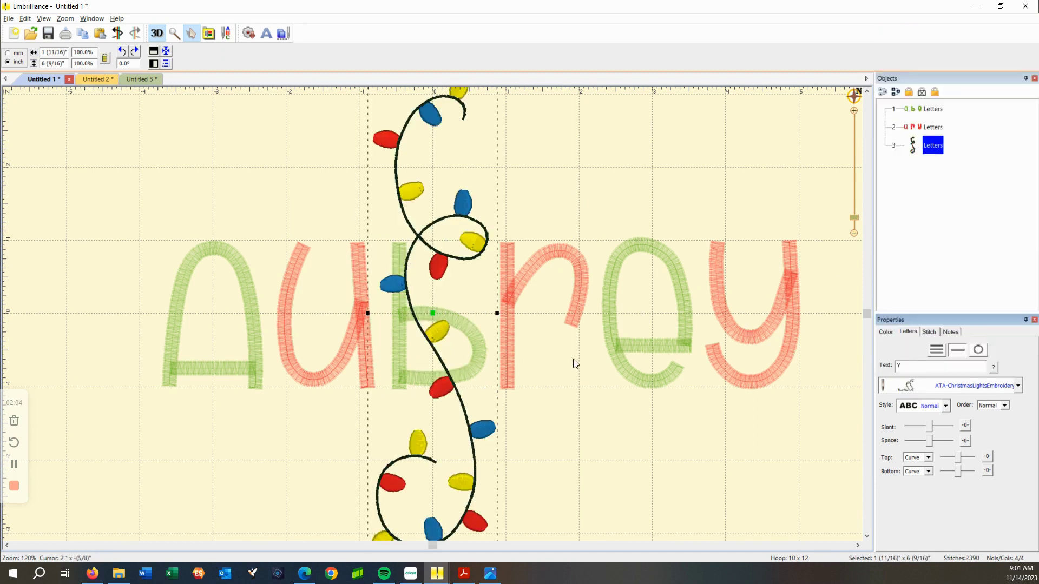
scroll(563, 365, down, 1)
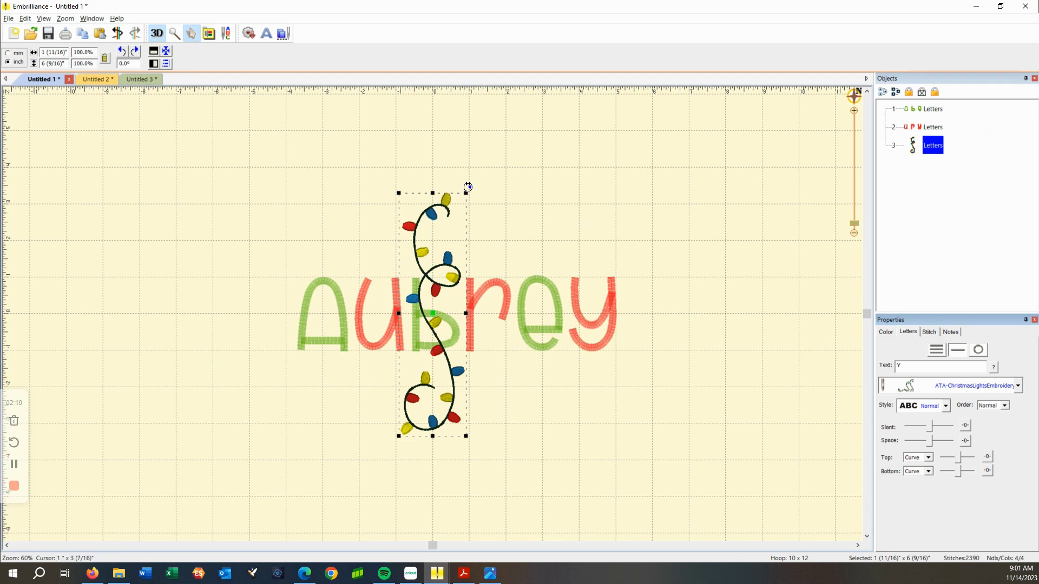
Rotate the lights strand horizontally across Aubrey and try strand character 2
drag(470, 187, 326, 279)
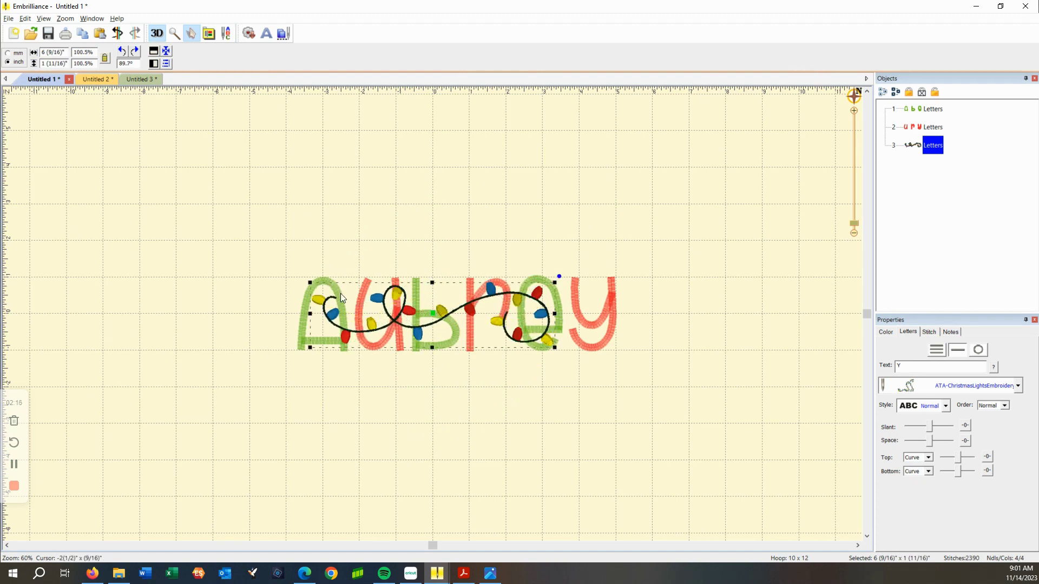
click(924, 369)
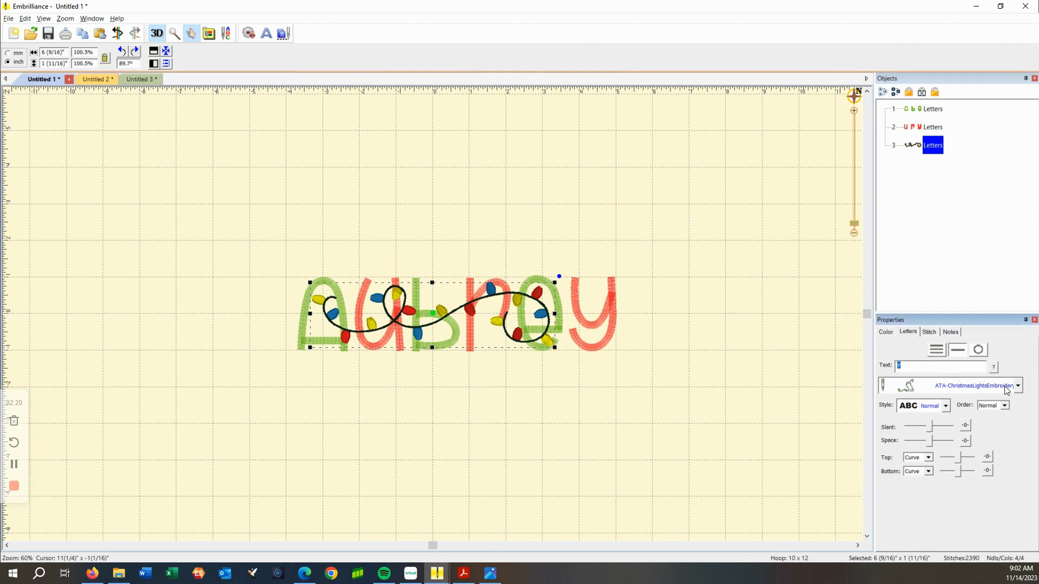
key(Tab)
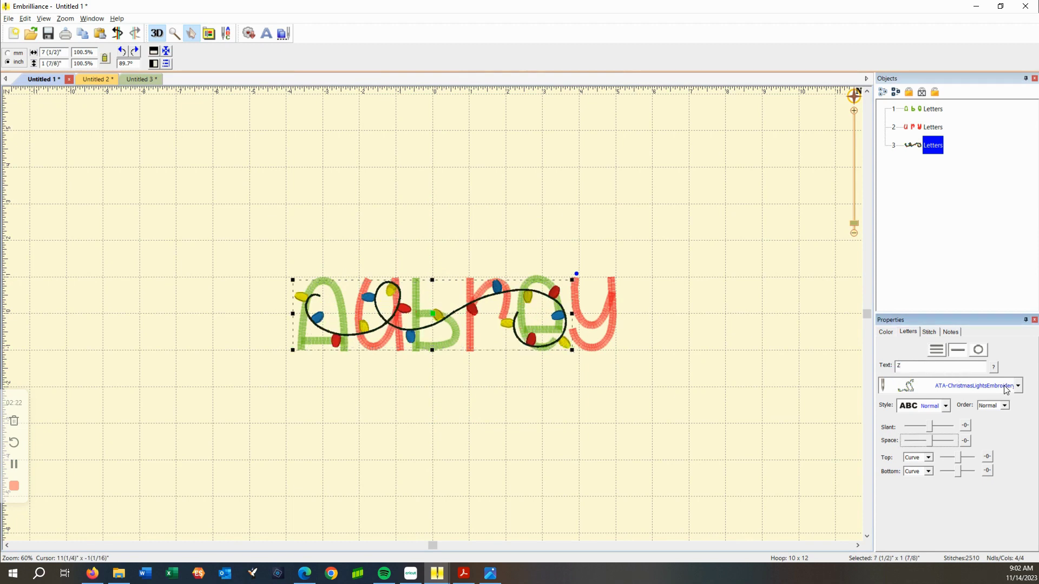
click(1007, 389)
click(772, 420)
Change the strand to character 1 and bring up the Christmas Lights guide image
text(1)
key(Tab)
key(shift+Tab)
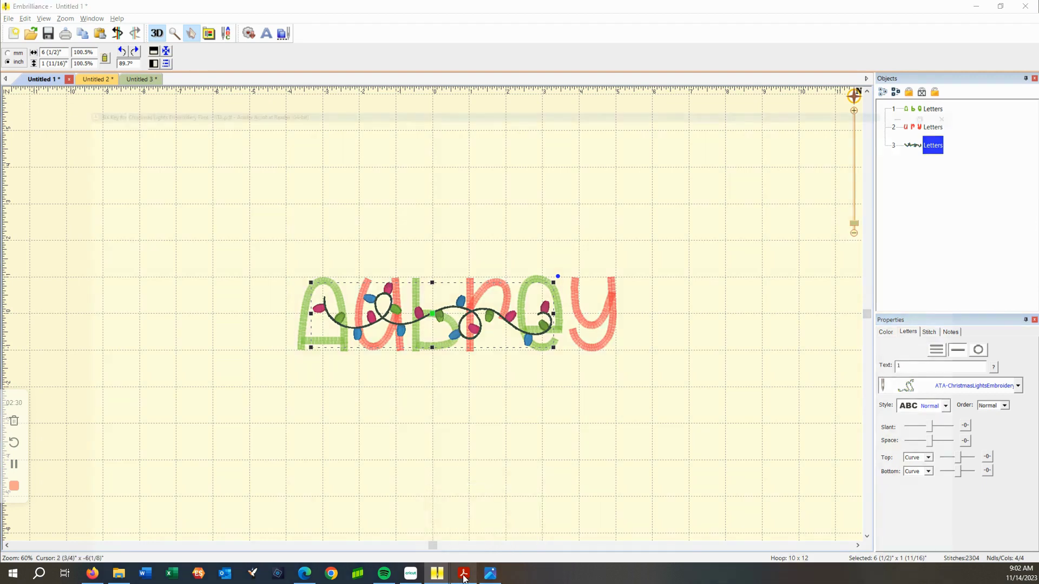
click(491, 577)
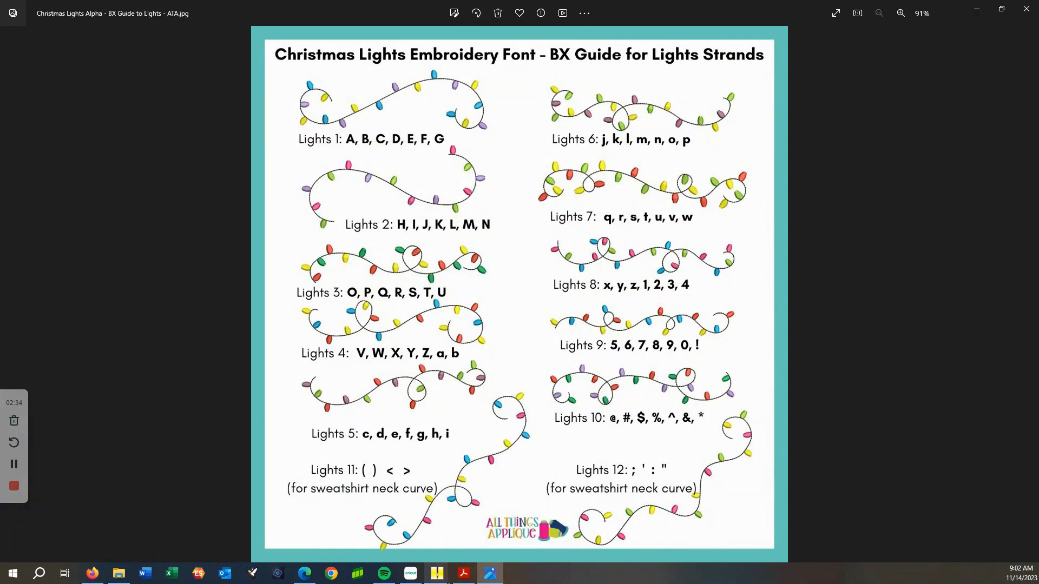
Back in Untitled 1, change the strand character to 'a', then to 'b'
mouse_move(437, 573)
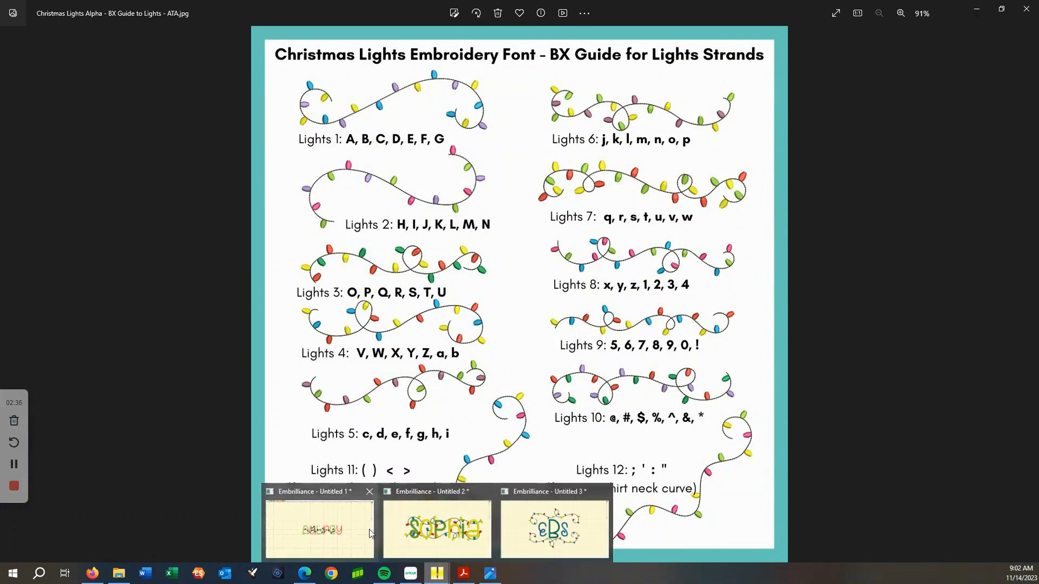
click(319, 529)
click(893, 369)
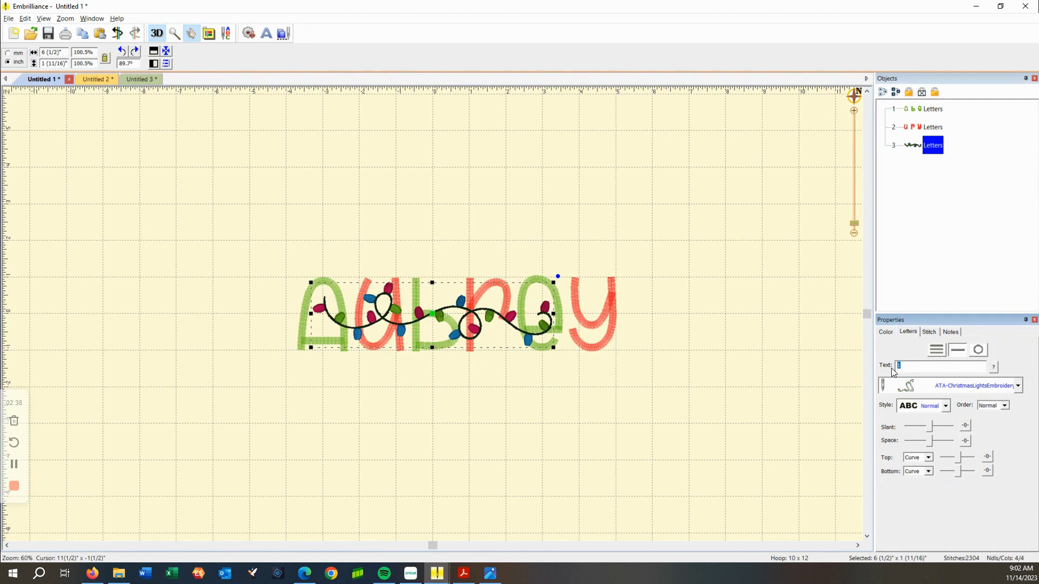
text(a)
click(892, 366)
text(b)
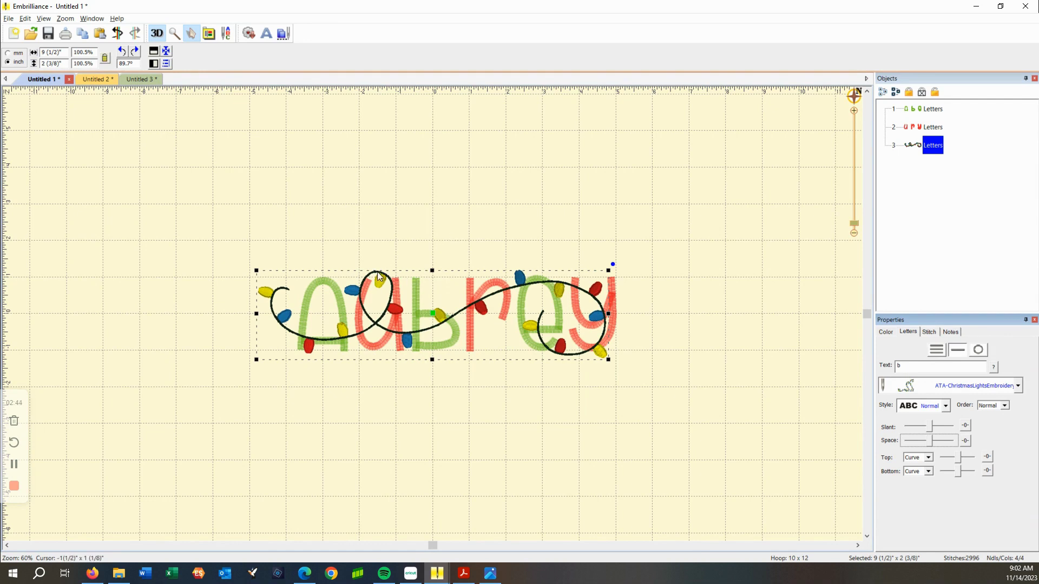
Shift the 'b' lights strand right so it spans the whole name
click(385, 242)
drag(380, 279, 397, 279)
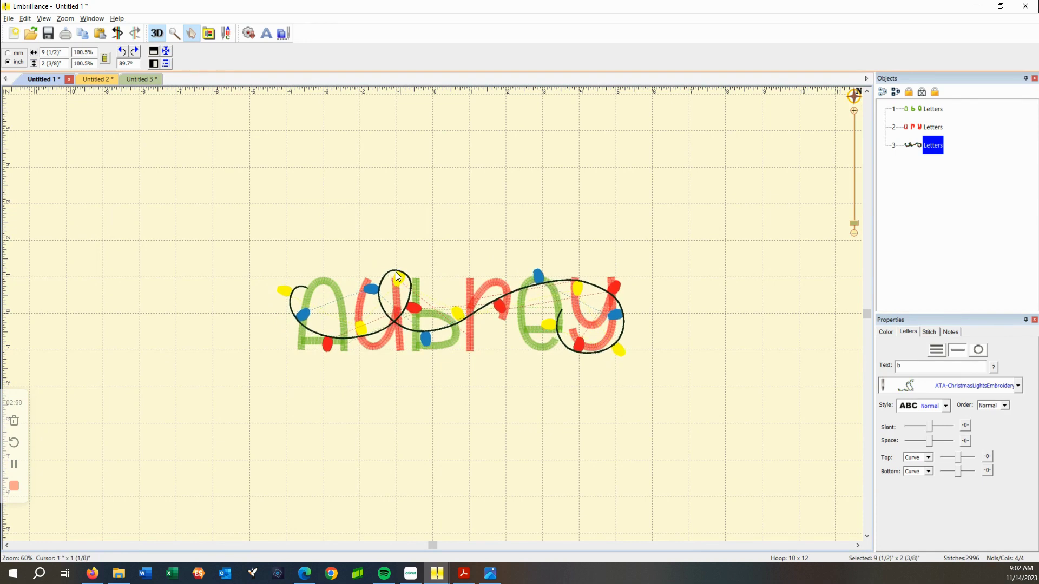
click(395, 271)
Move the lights strand to position 2 in the Objects stitch order, between green and red letters
click(391, 265)
scroll(419, 310, up, 5)
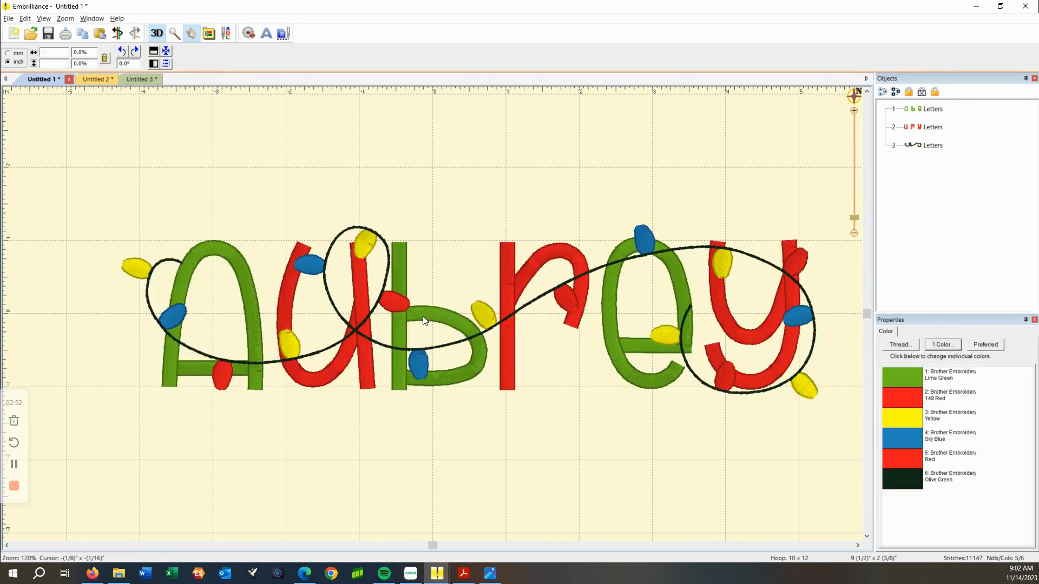
scroll(324, 322, down, 2)
click(913, 146)
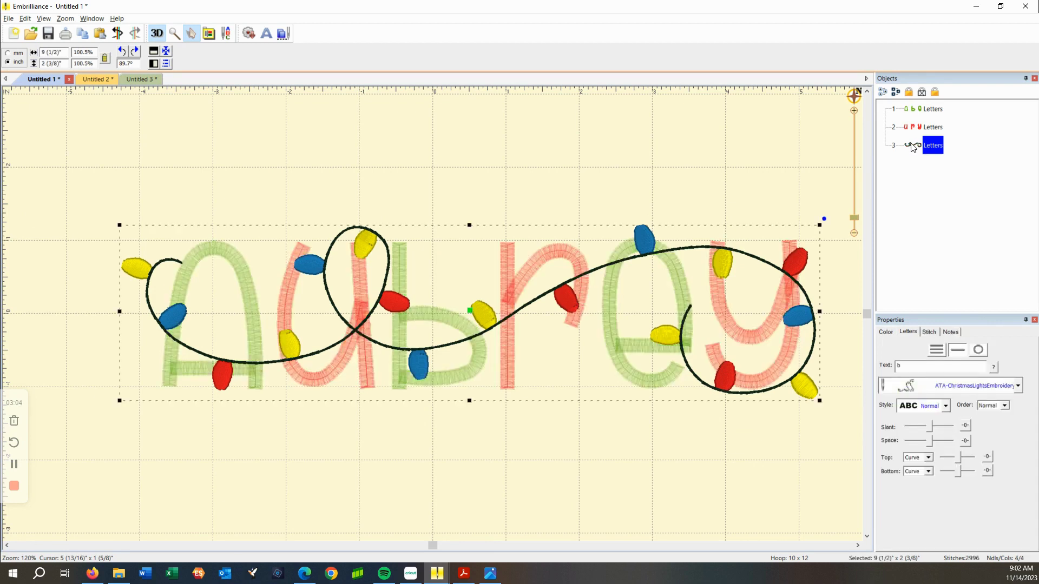
drag(912, 147, 908, 121)
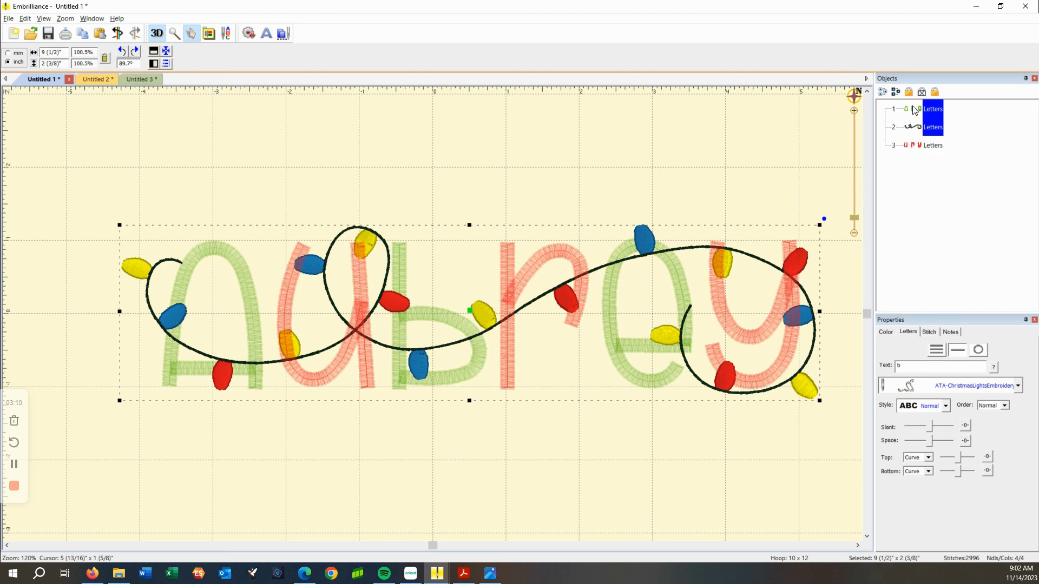
click(914, 111)
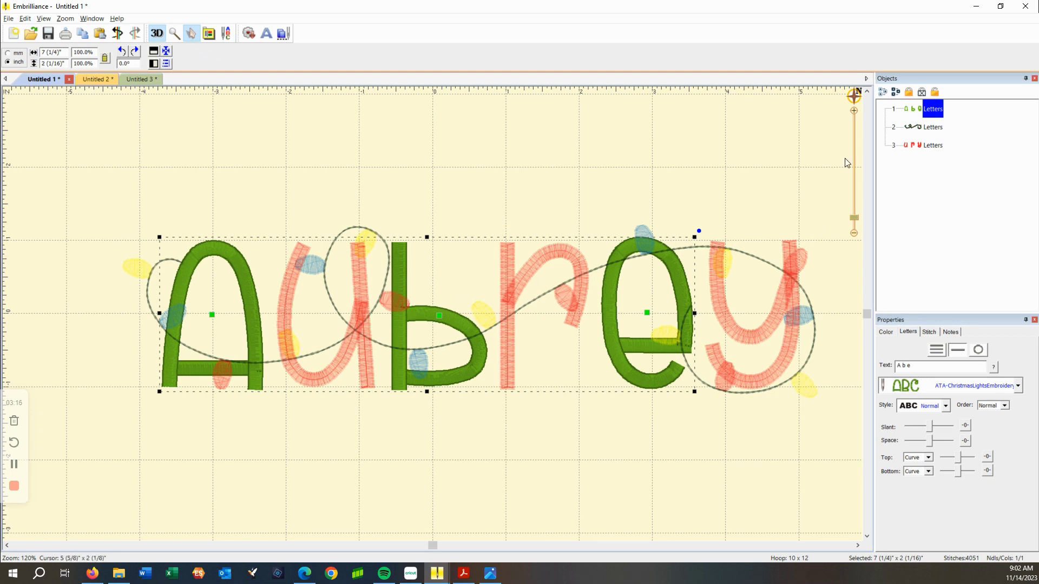
Select the lights strand and red letters in turn to check the strand weaves through Aubrey
click(908, 130)
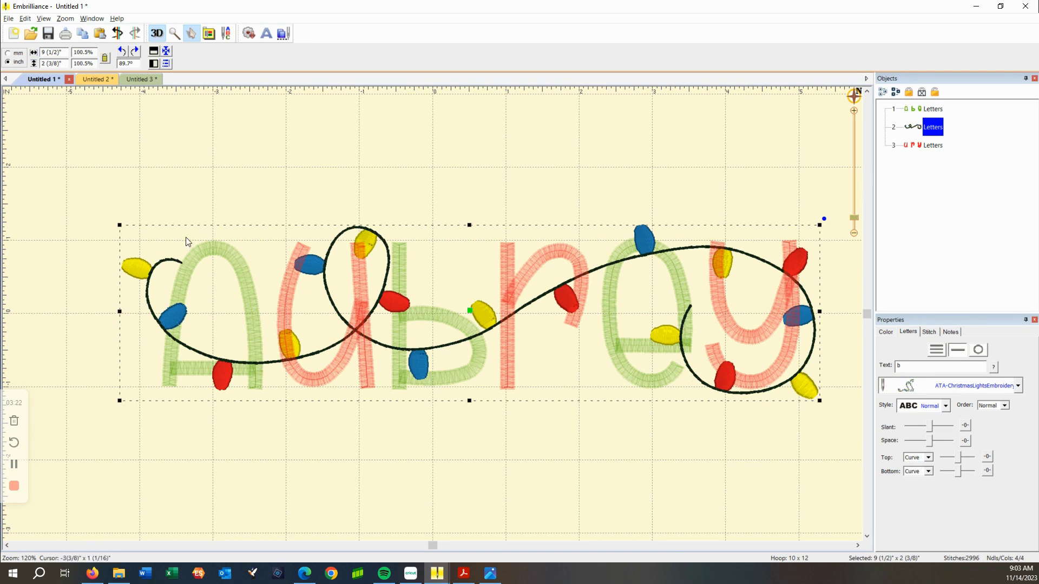
click(911, 146)
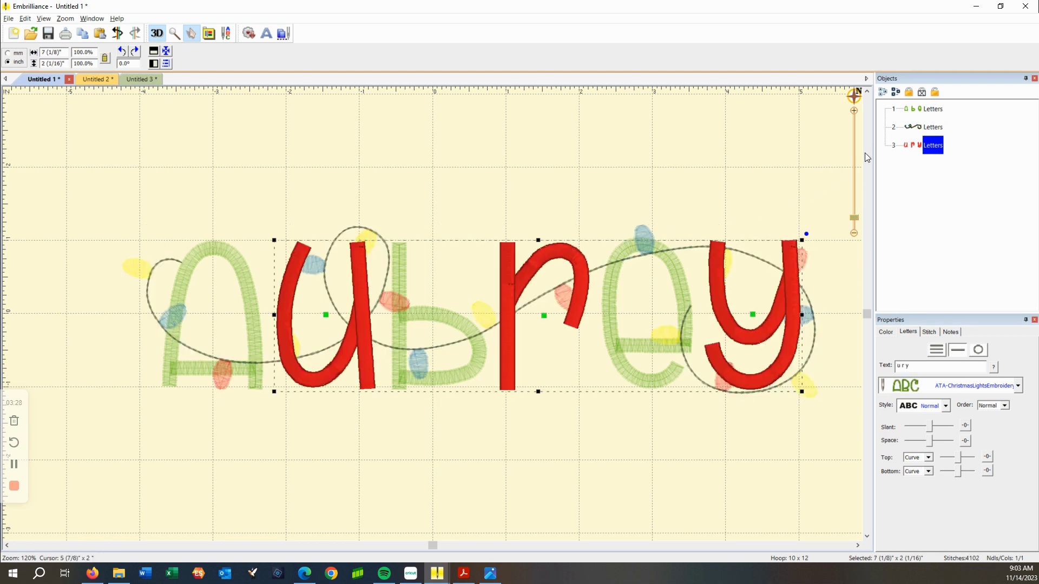
click(514, 181)
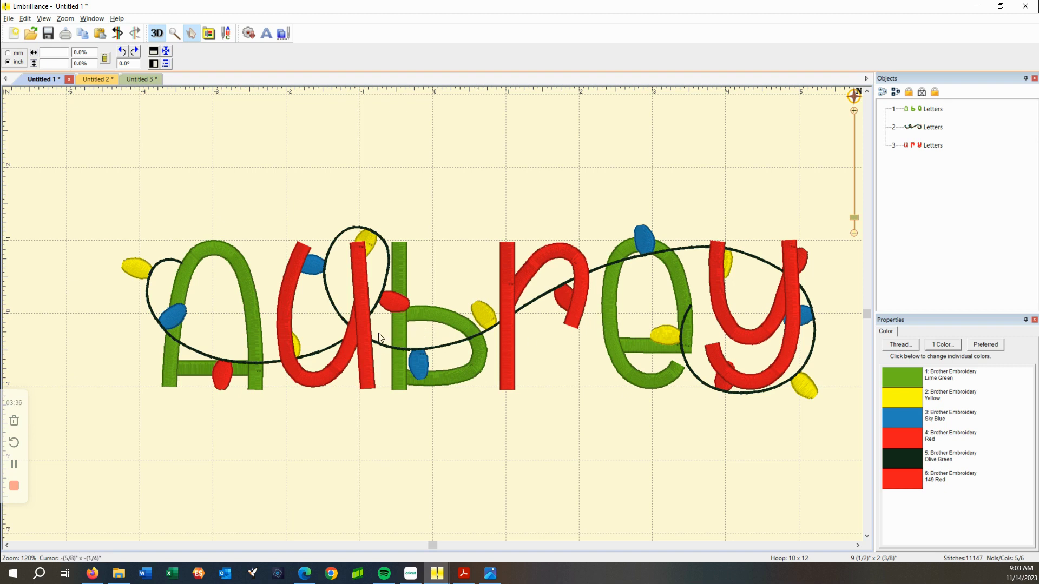
scroll(285, 348, up, 2)
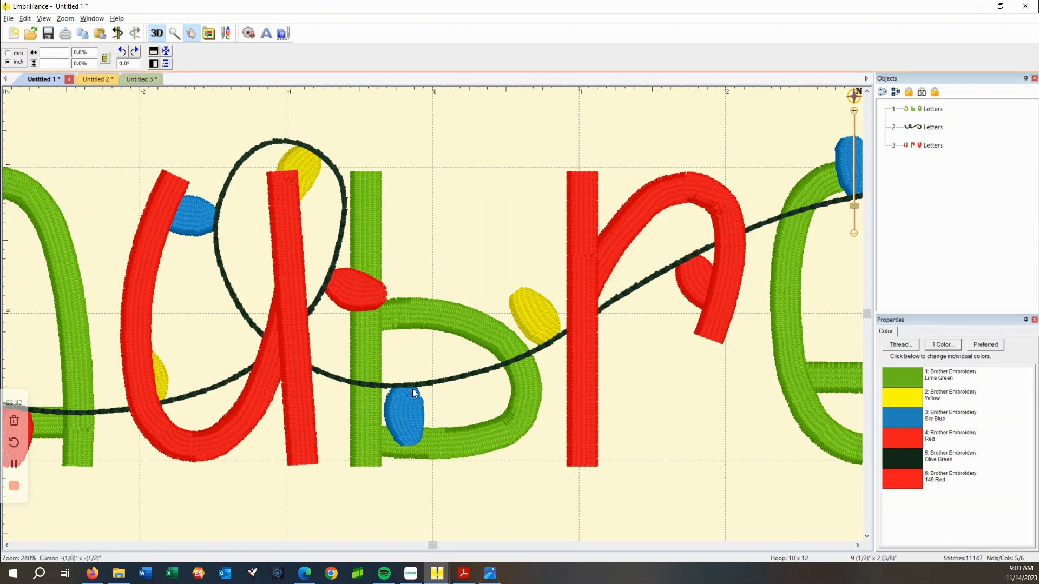
scroll(412, 388, down, 2)
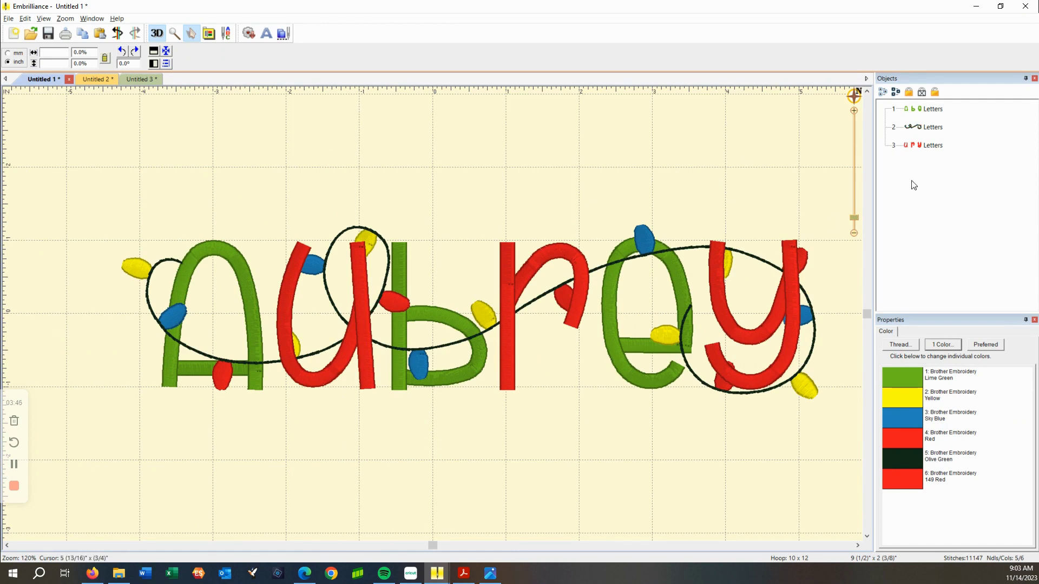
Drag the lights strand upward so its loops drape across the tops of the letters
click(932, 127)
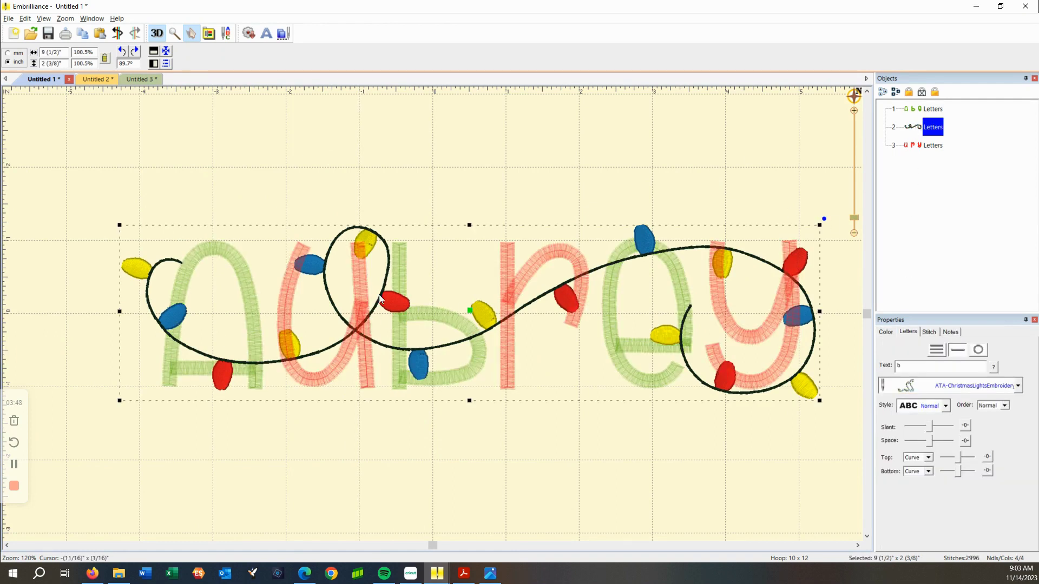
click(371, 319)
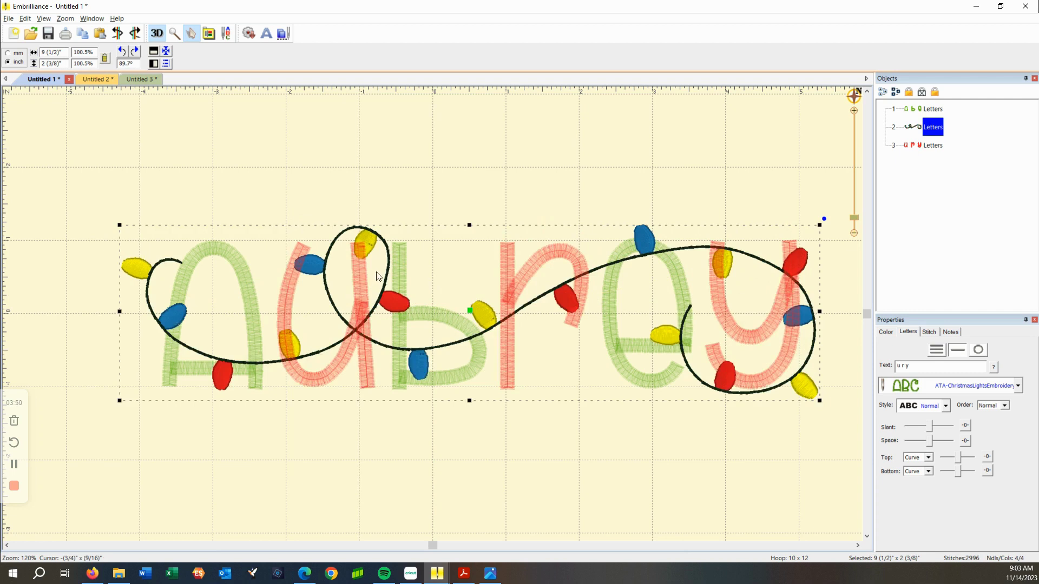
click(377, 275)
drag(379, 239, 379, 163)
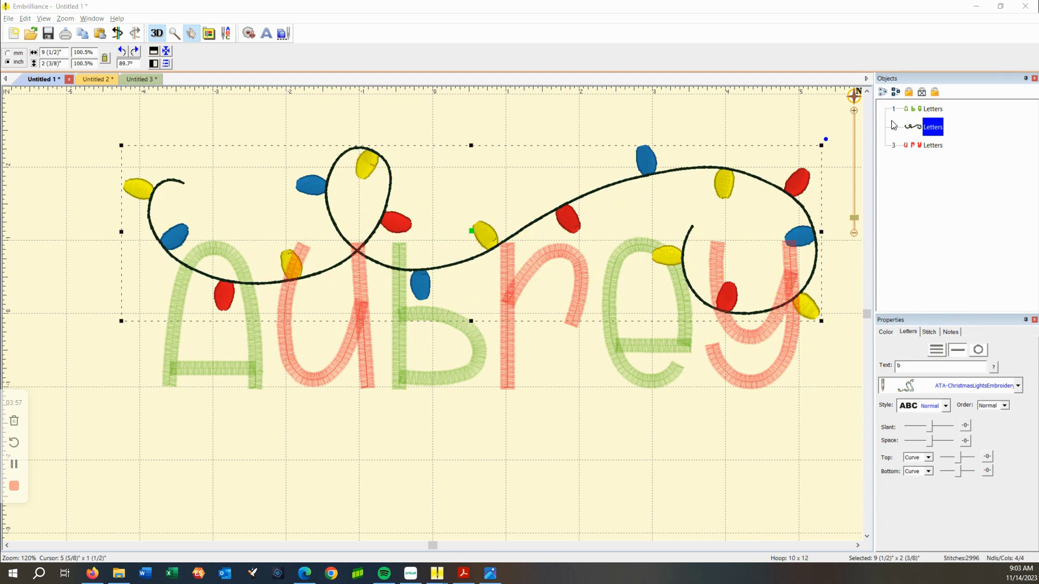
right_click(909, 129)
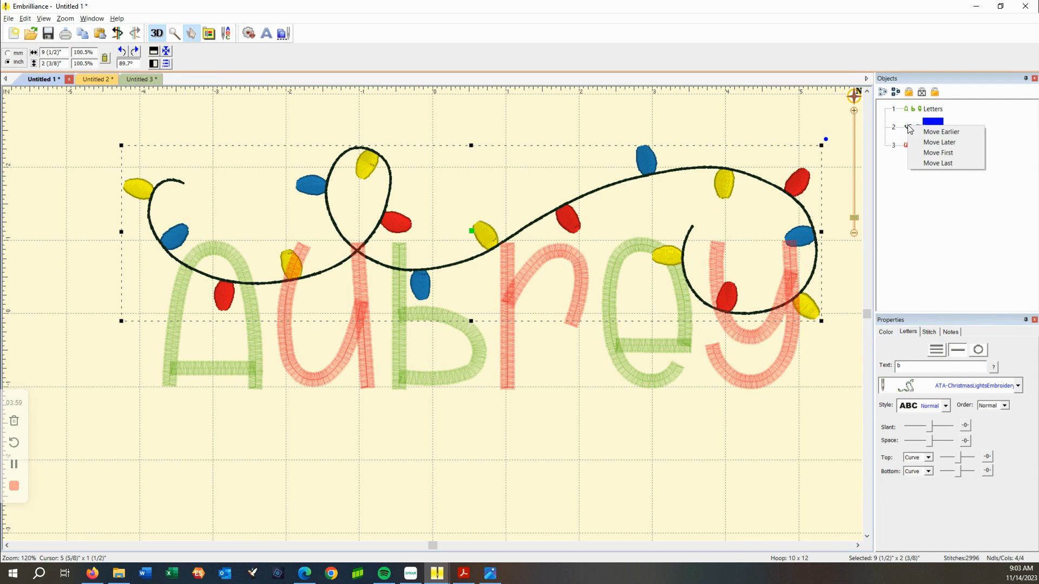
click(912, 265)
click(912, 129)
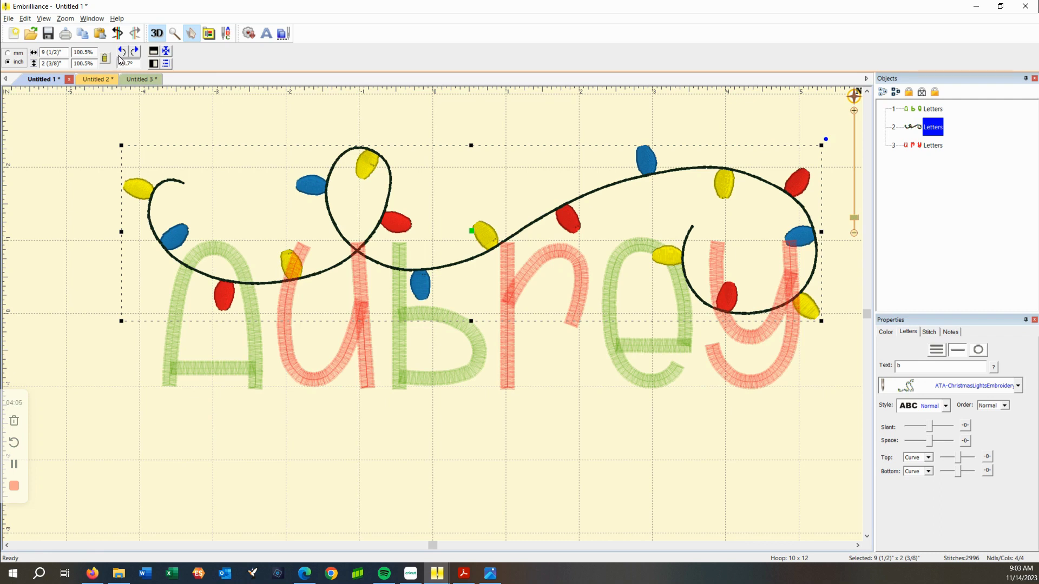
Copy and paste a duplicate of the lights strand
click(25, 19)
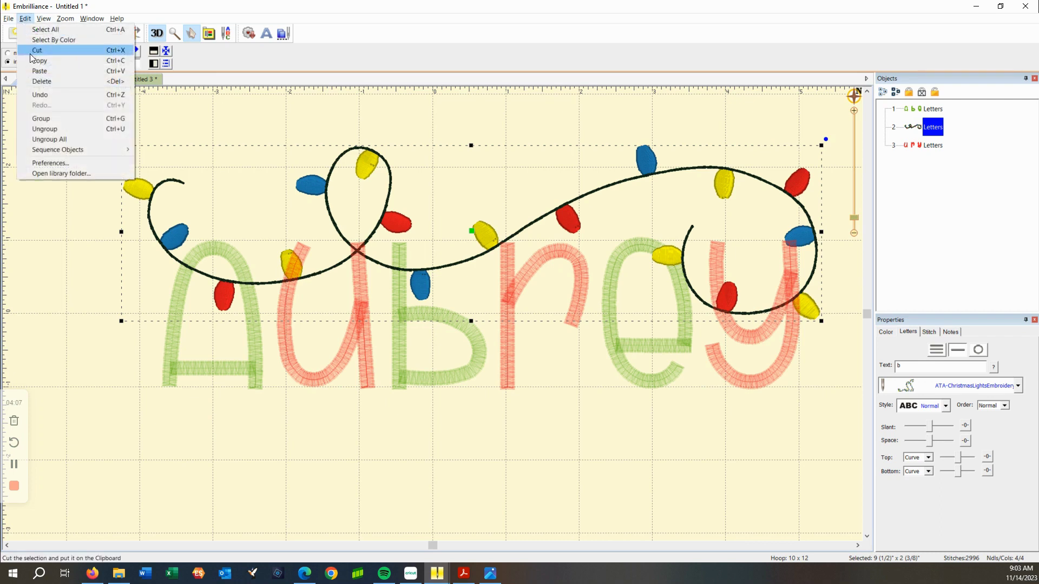
click(33, 61)
click(25, 18)
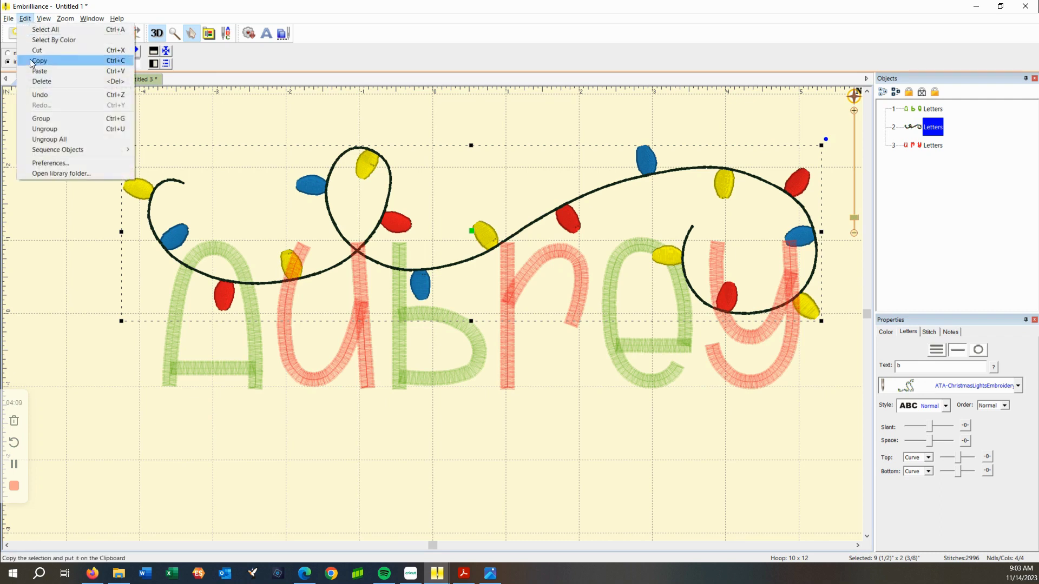
click(38, 71)
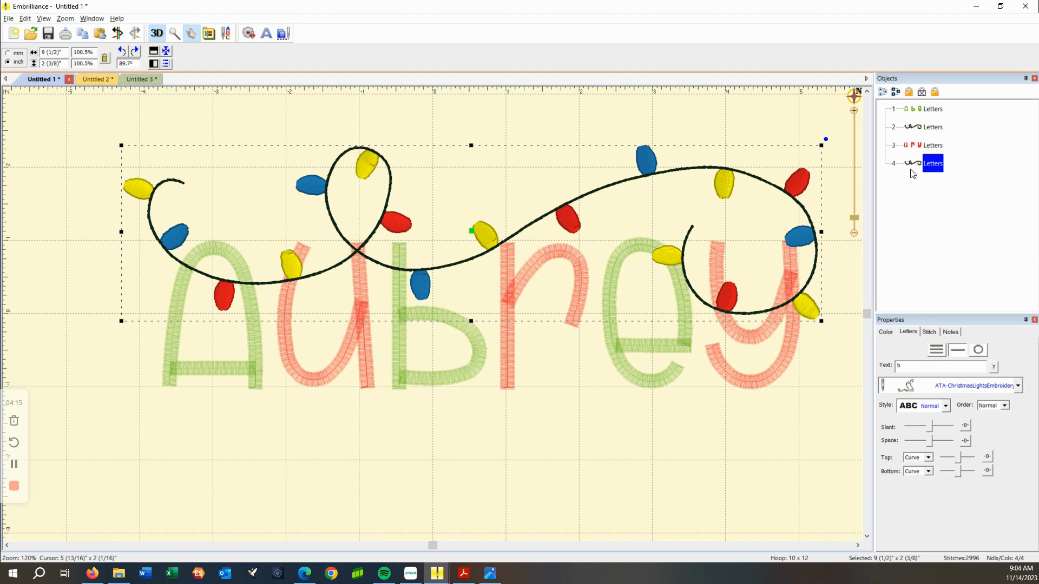
Flip the copy vertically and horizontally, move it below Aubrey, and order it before the red letters
click(153, 52)
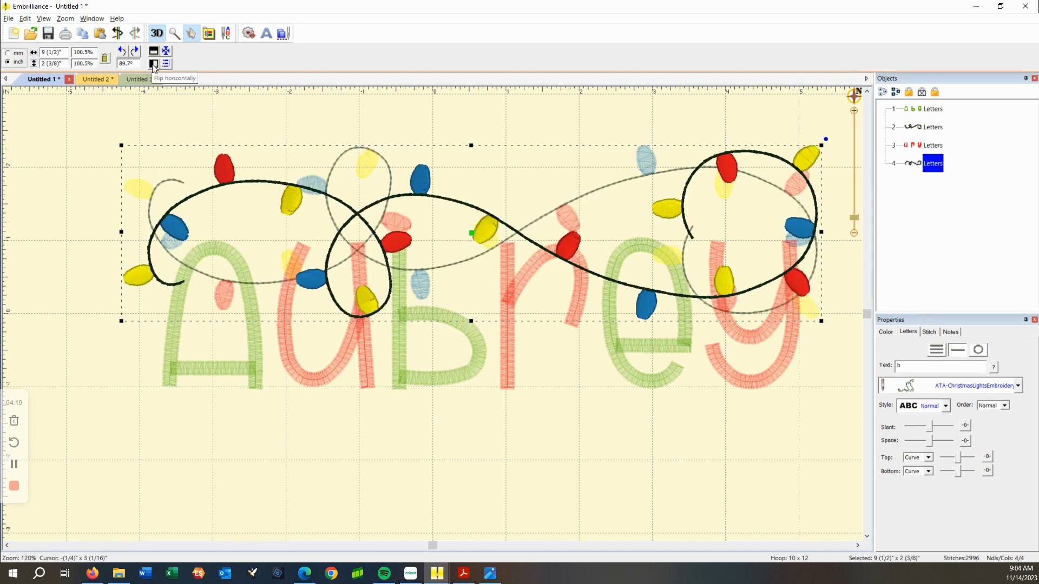
click(153, 63)
drag(517, 200, 522, 354)
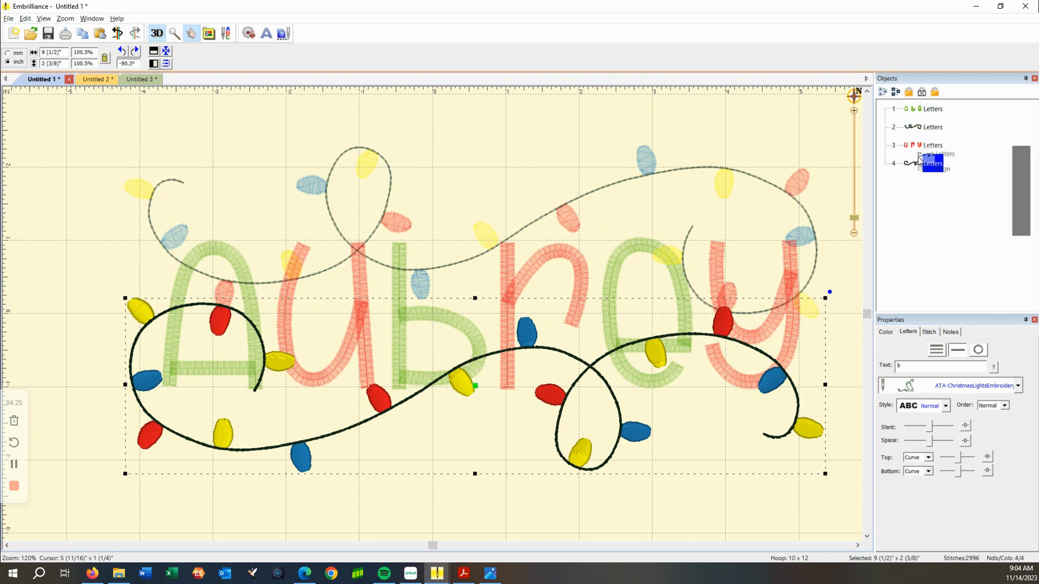
drag(918, 143, 919, 145)
shift+click(907, 133)
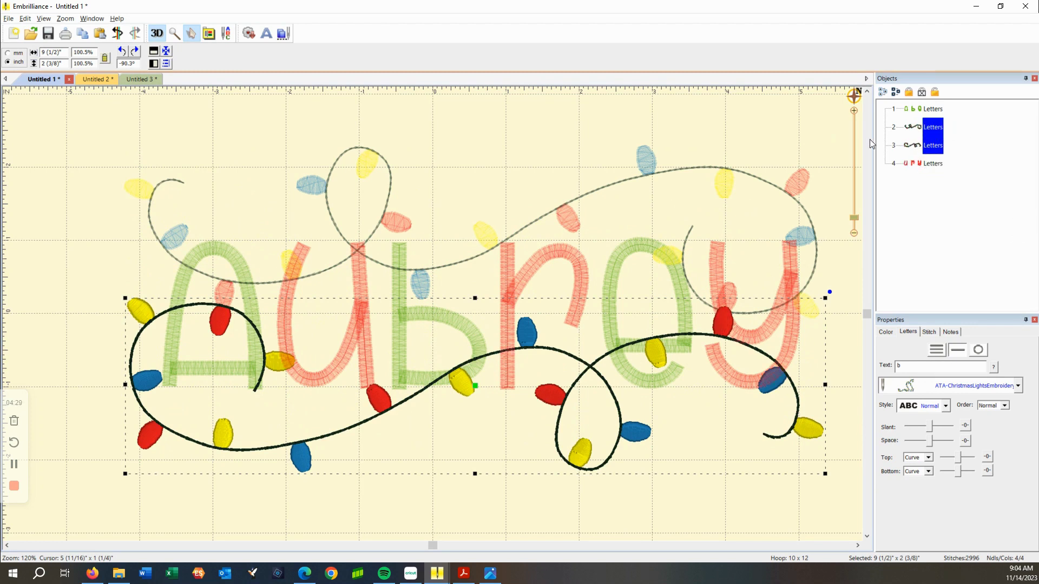
click(546, 132)
Scroll over the current design, then view the Sophia example in Untitled 2
scroll(546, 238, down, 2)
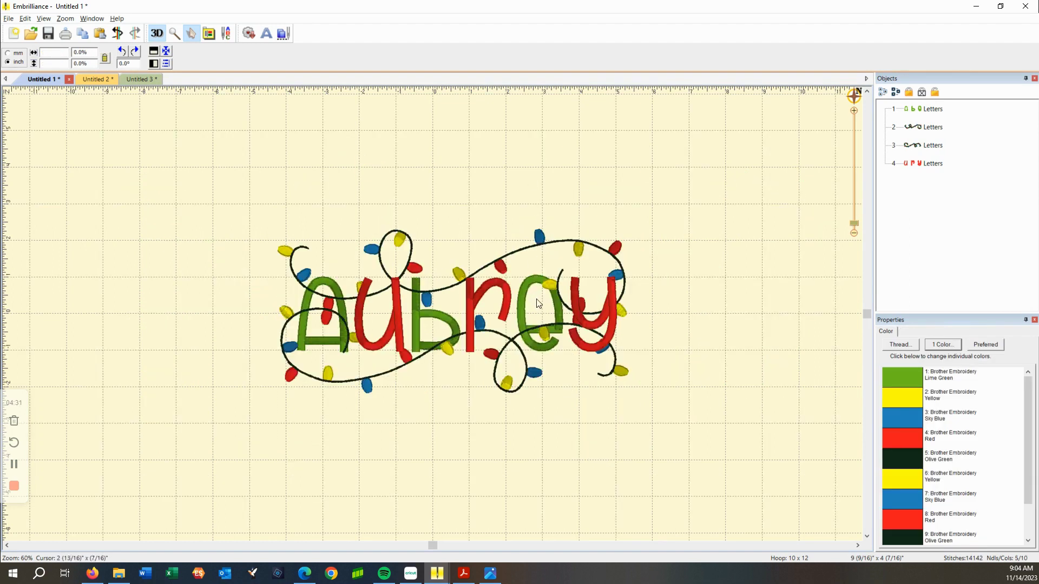
scroll(538, 311, up, 4)
scroll(550, 292, down, 3)
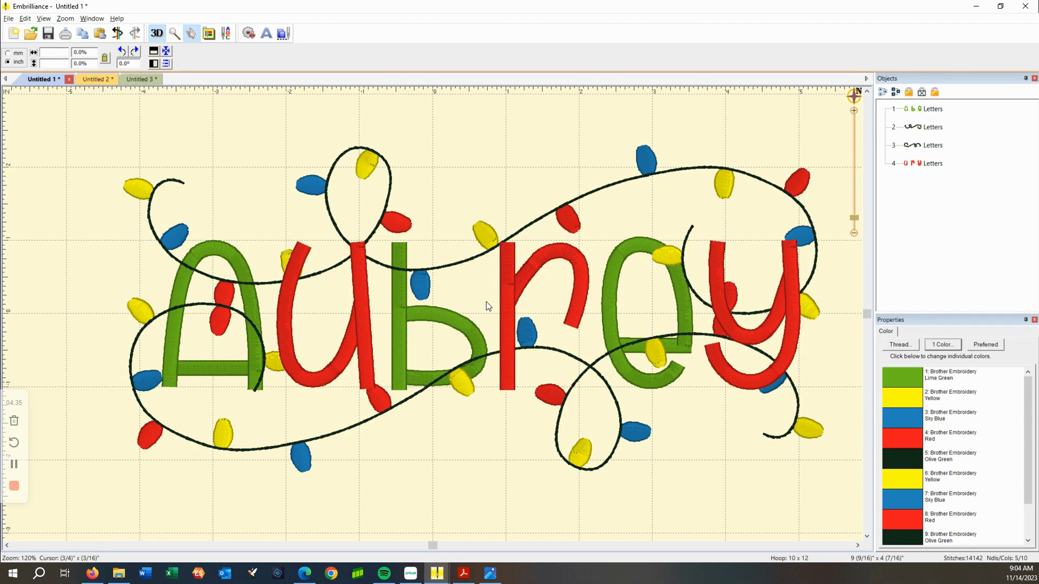
click(96, 80)
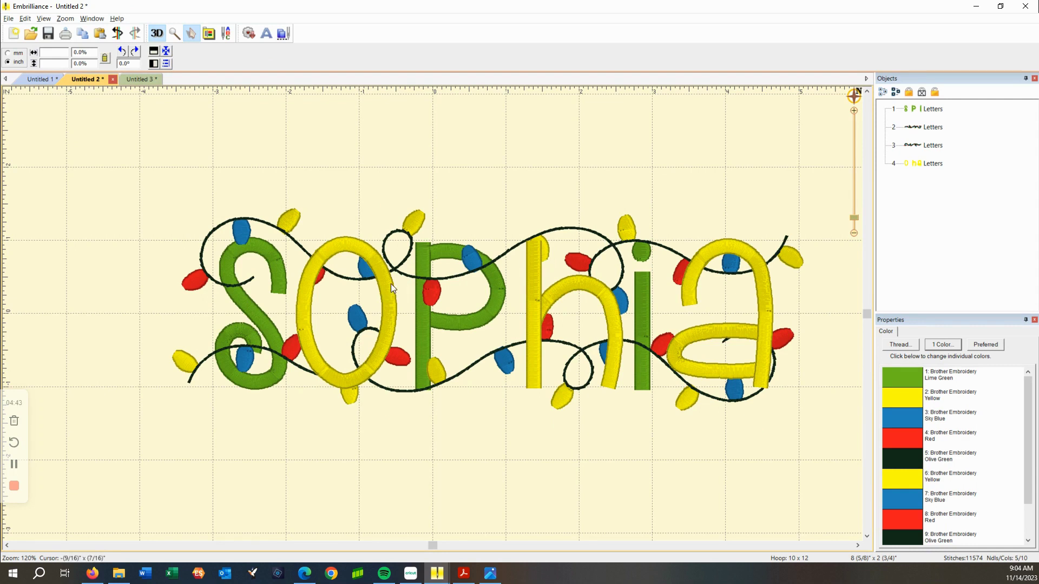
View the Untitled 3 CBS monogram, selecting its E S and B letters, then deselecting
click(143, 79)
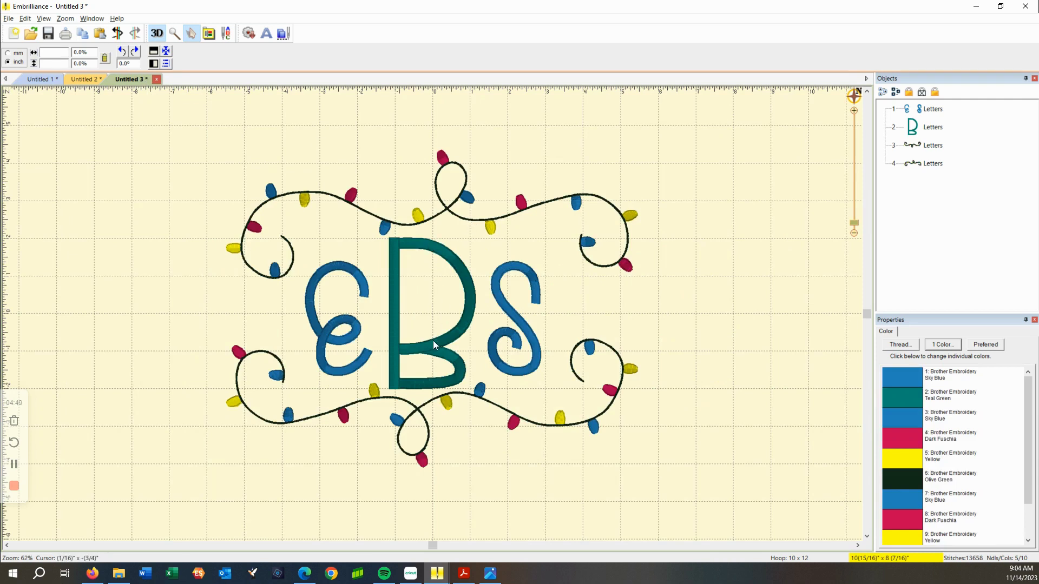
click(340, 327)
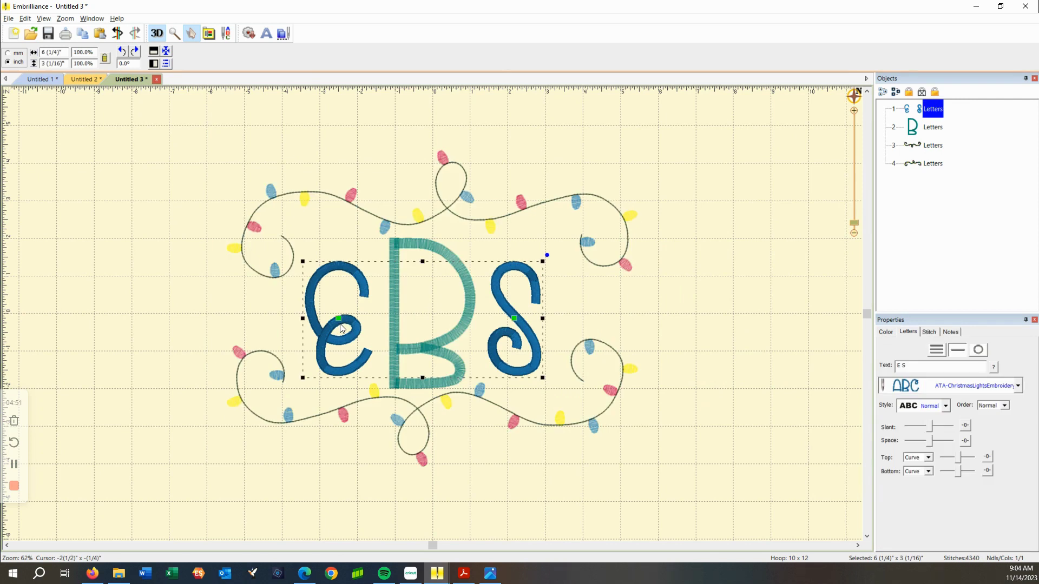
click(455, 344)
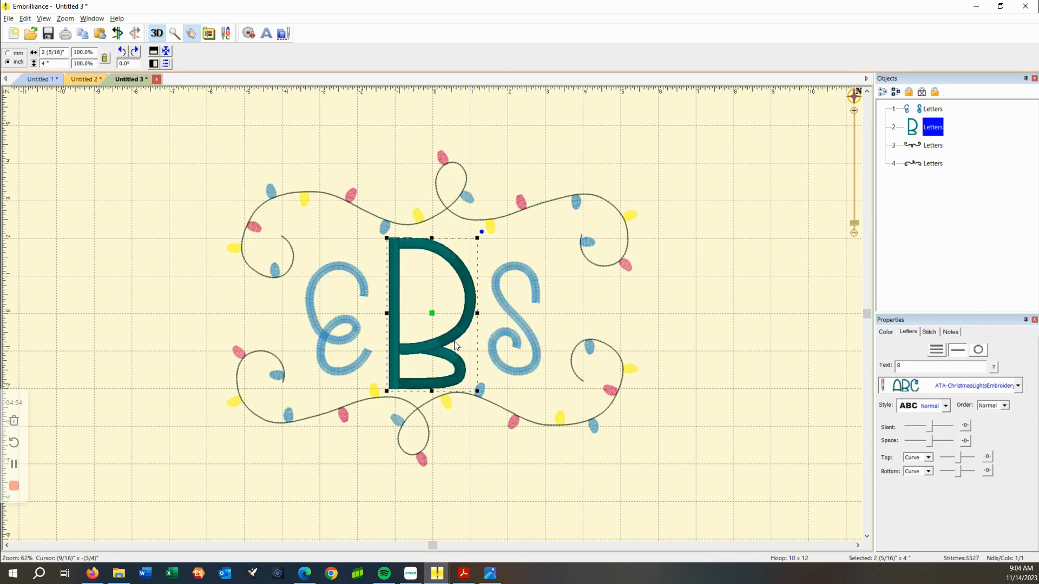
click(718, 311)
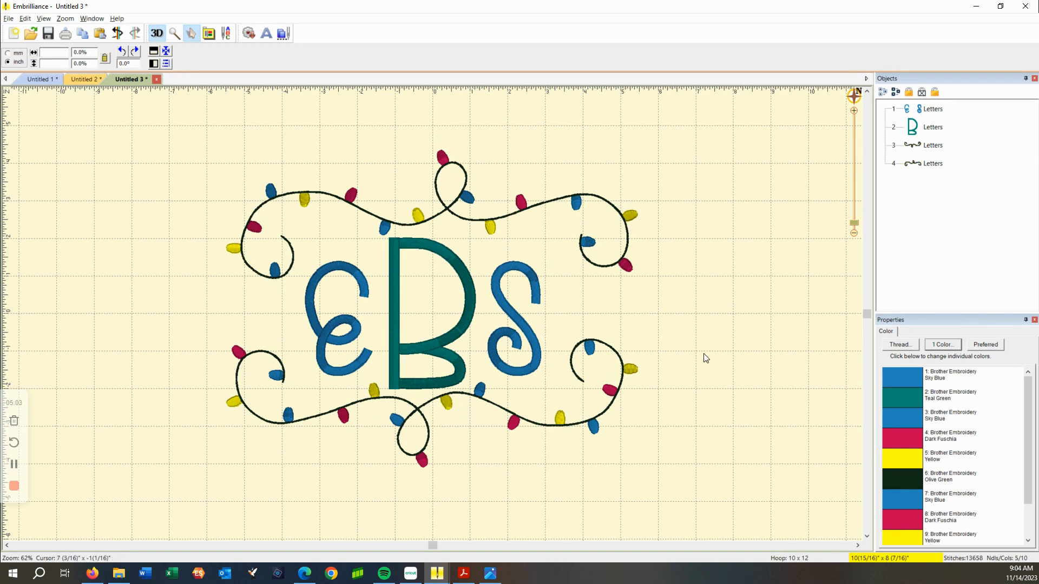
Pass through the Sophia document and return to the Untitled 1 Aubrey design
click(87, 79)
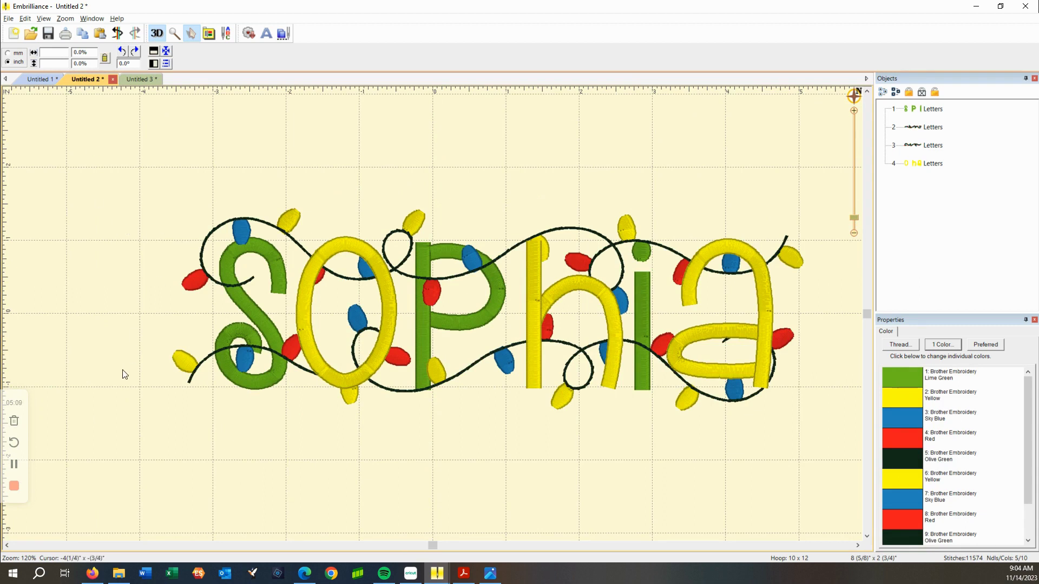
click(41, 81)
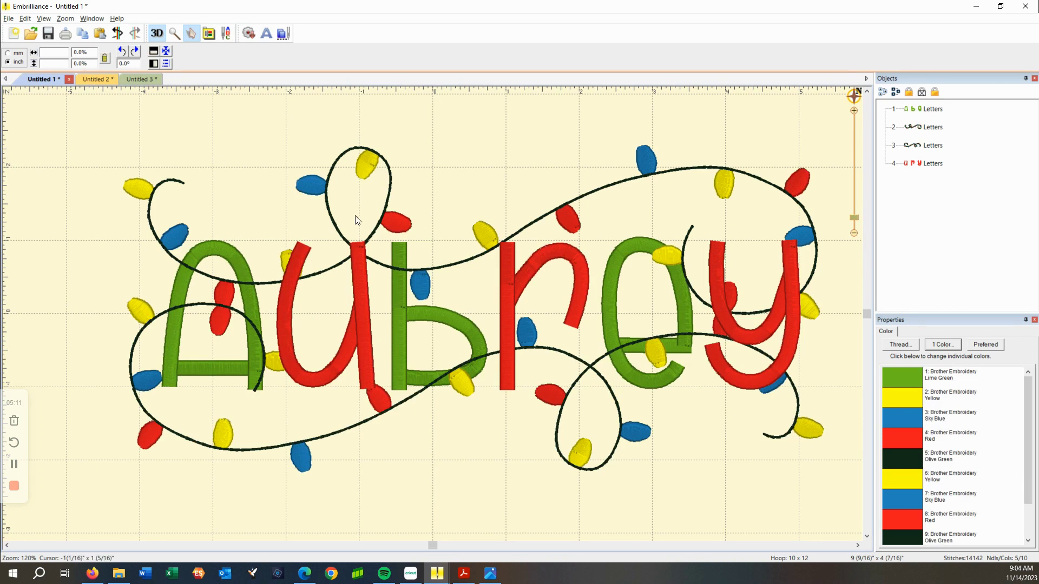